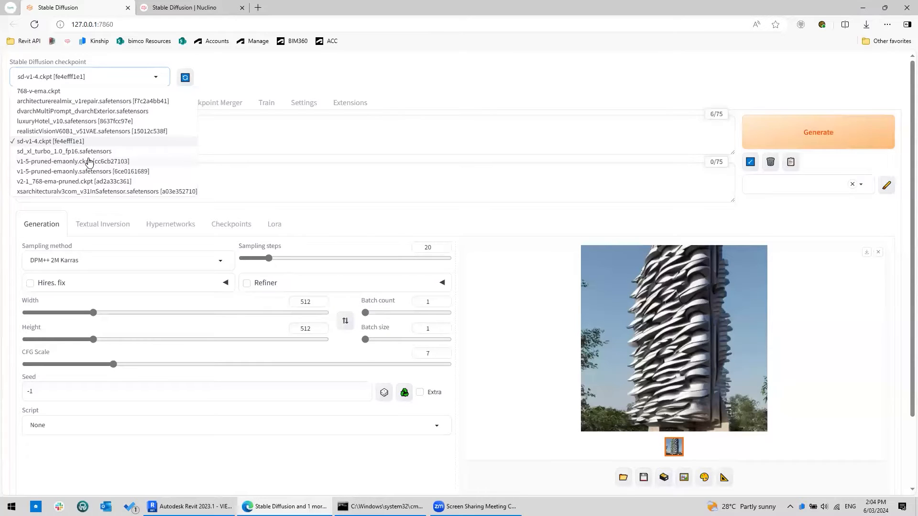
left_click(270, 82)
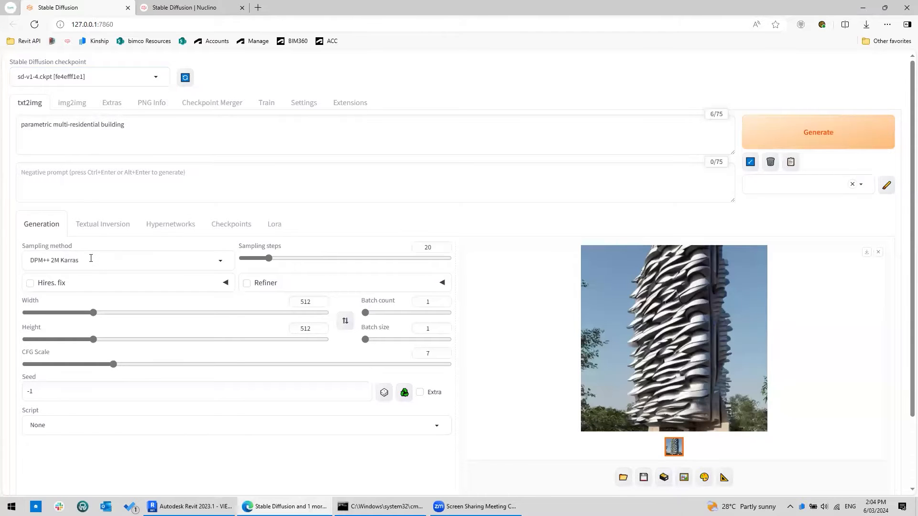
left_click(90, 258)
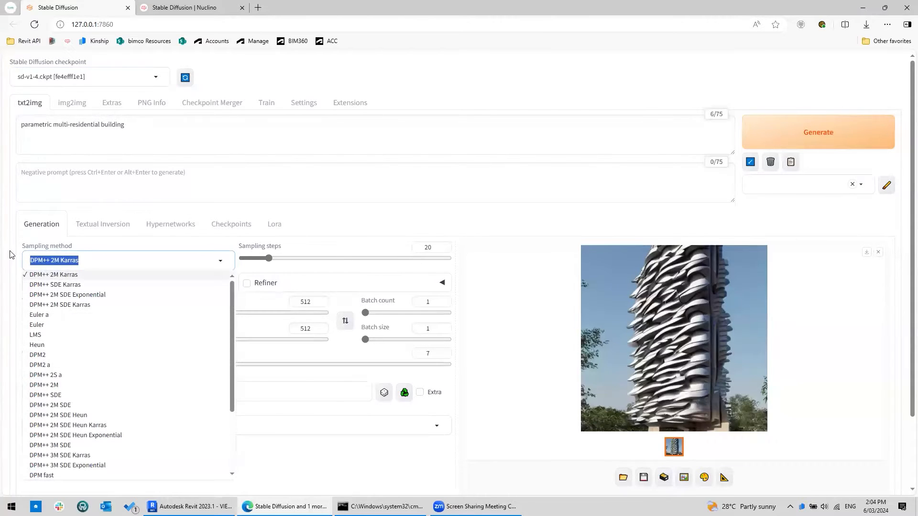
left_click(11, 254)
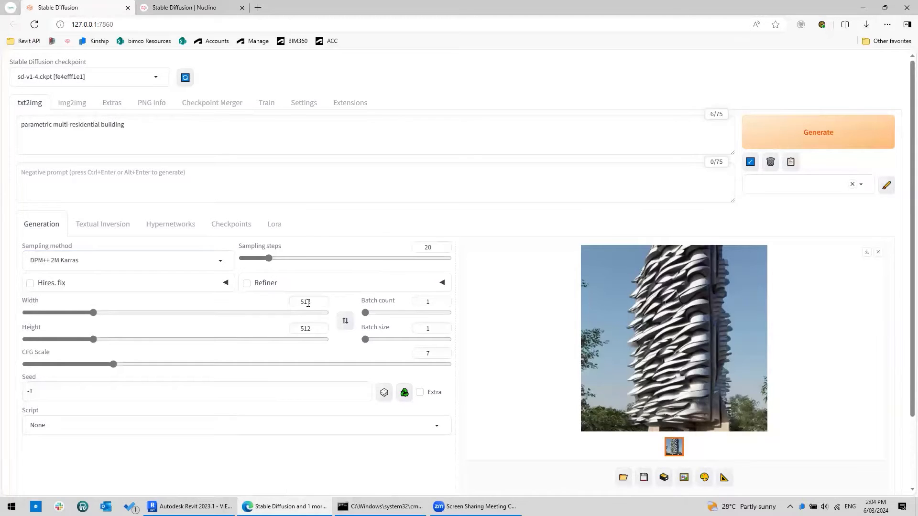
left_click_drag(311, 302, 290, 329)
double_click(429, 301)
double_click(428, 329)
scroll(373, 340, "down", 2)
left_click_drag(35, 308, 1, 312)
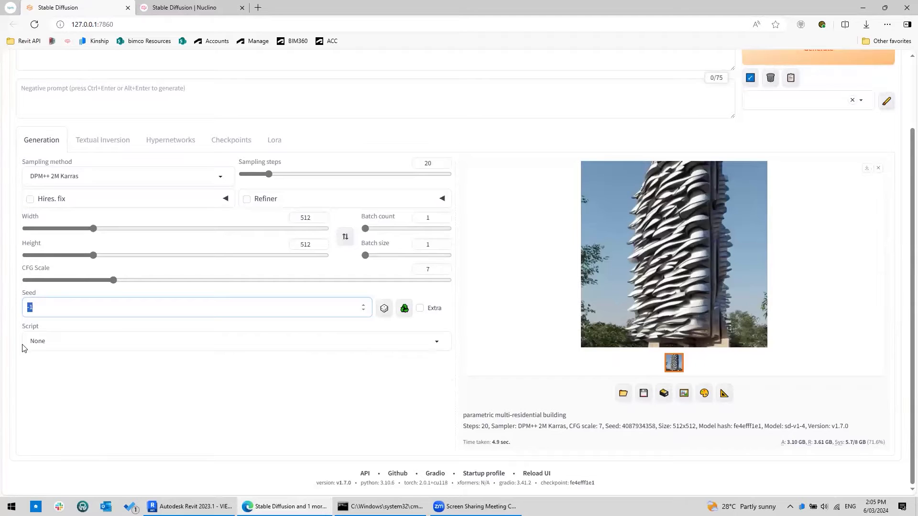
scroll(557, 345, "up", 2)
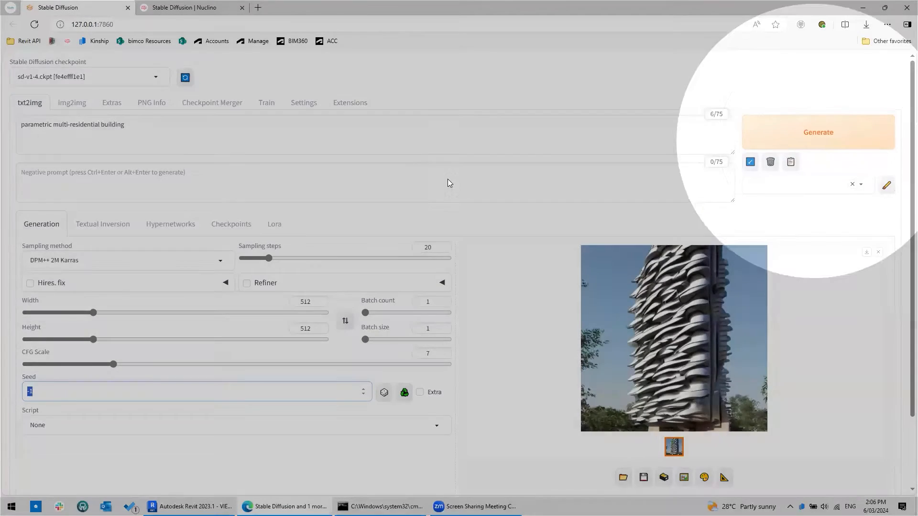
scroll(449, 183, "down", 2)
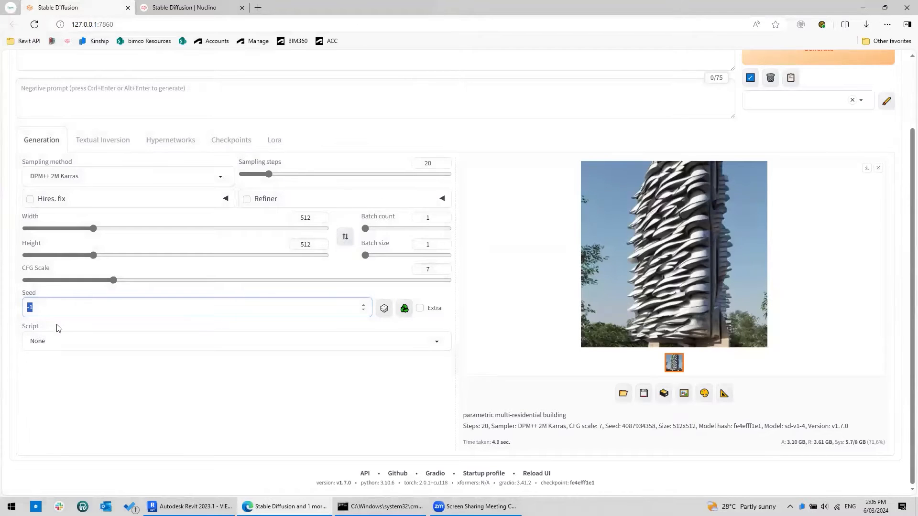
type("0")
scroll(49, 306, "up", 2)
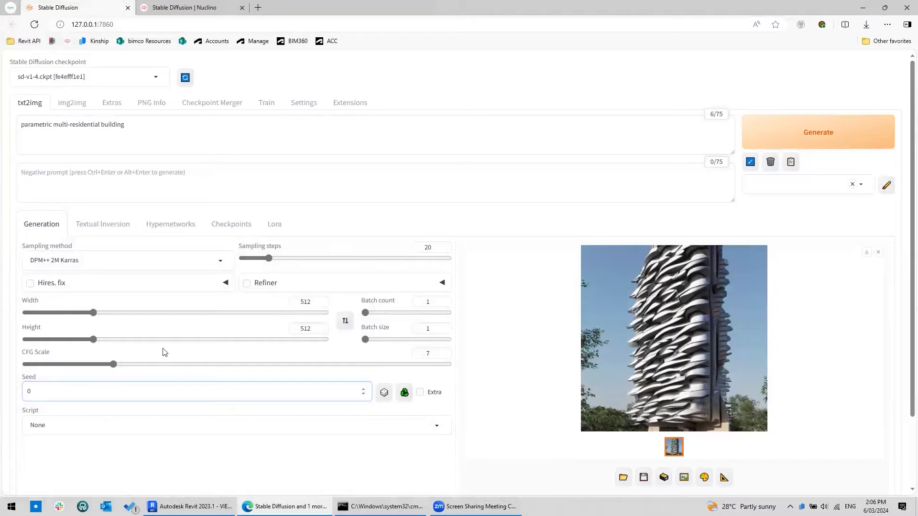
left_click(383, 392)
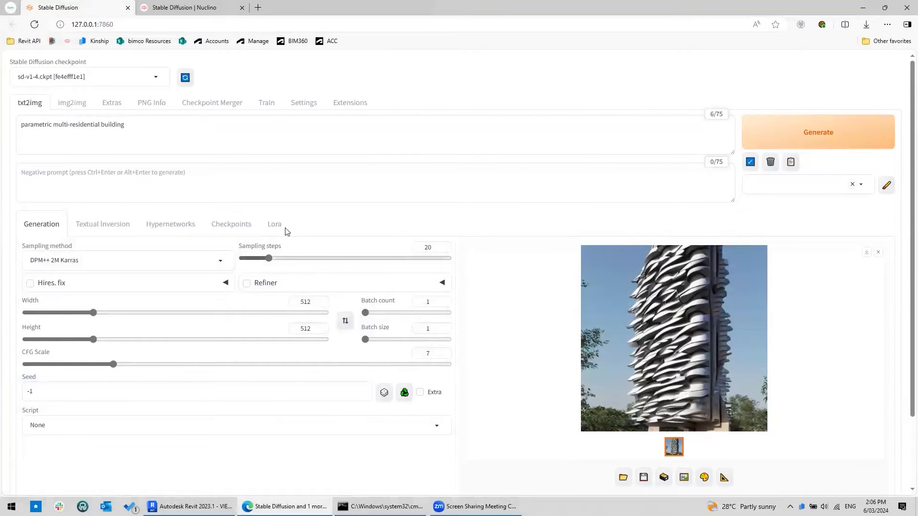
- Generate two new images from the existing prompt and open the latest one in the enlarged viewer
left_click_drag(168, 126, 24, 122)
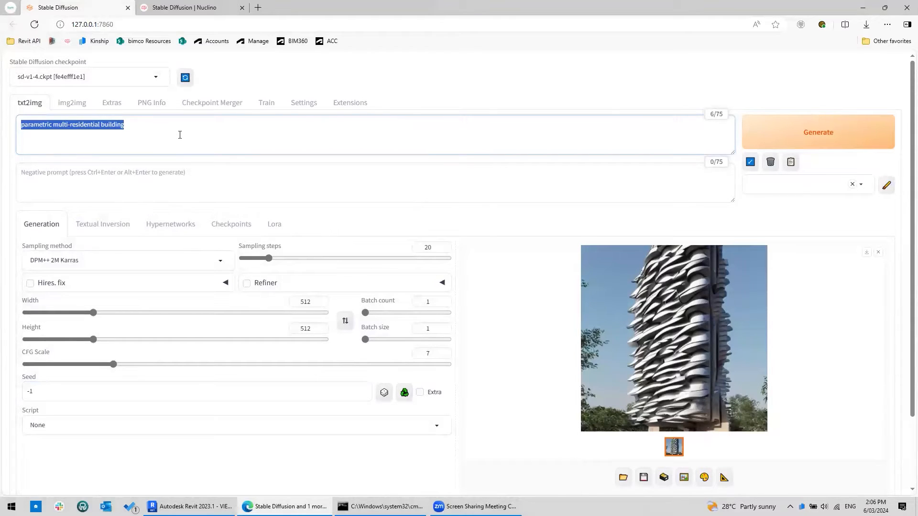
left_click(212, 129)
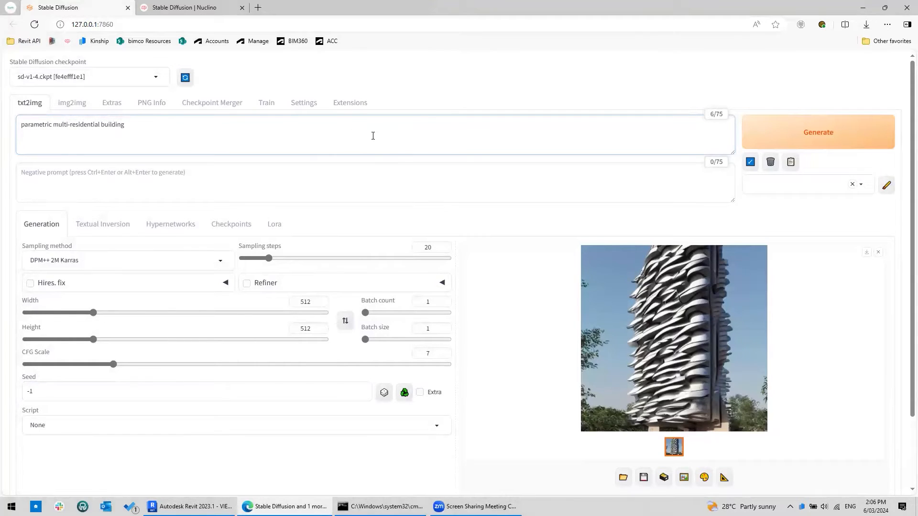
left_click(815, 139)
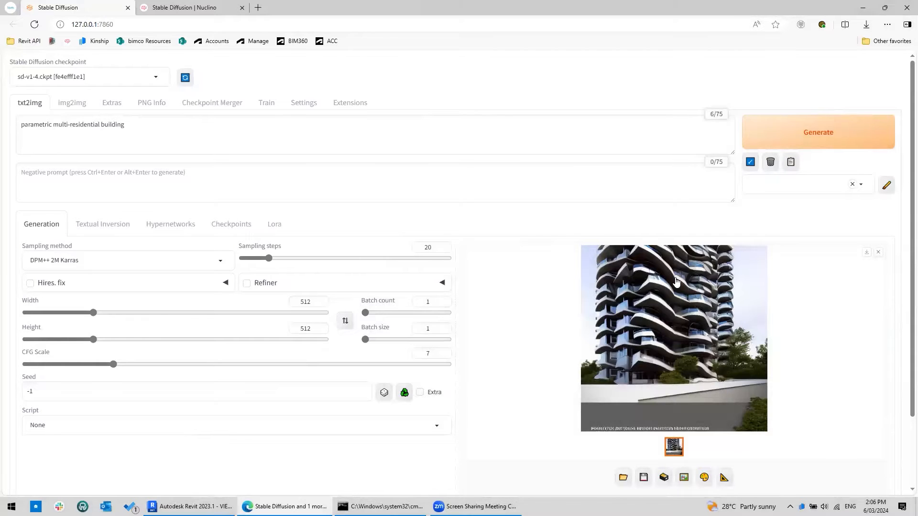
left_click(851, 138)
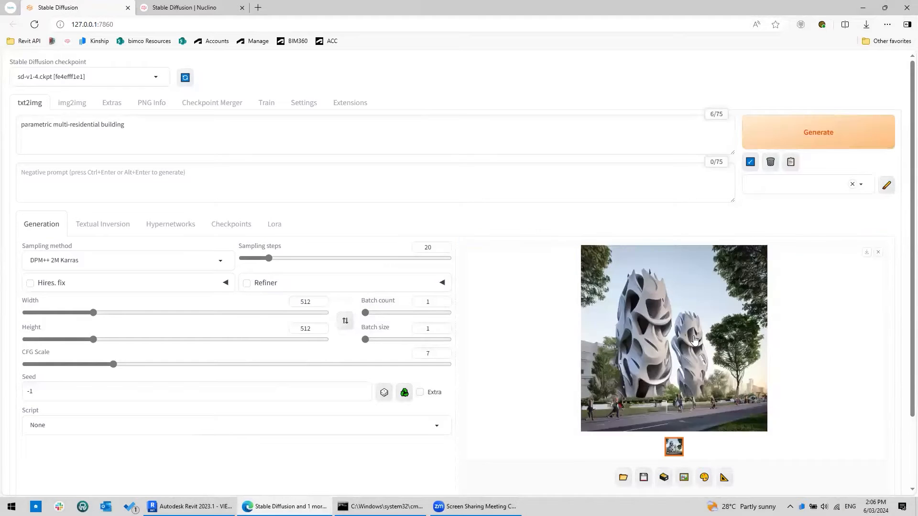
left_click(644, 329)
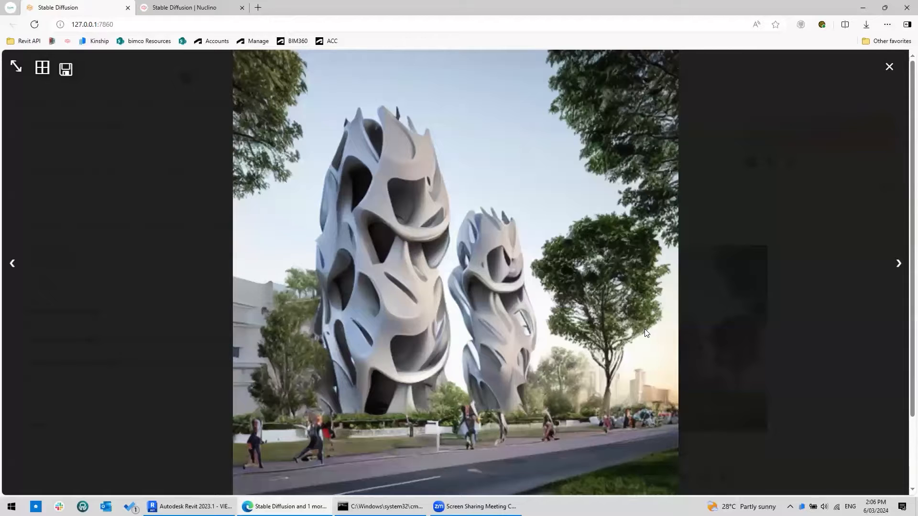
left_click(889, 68)
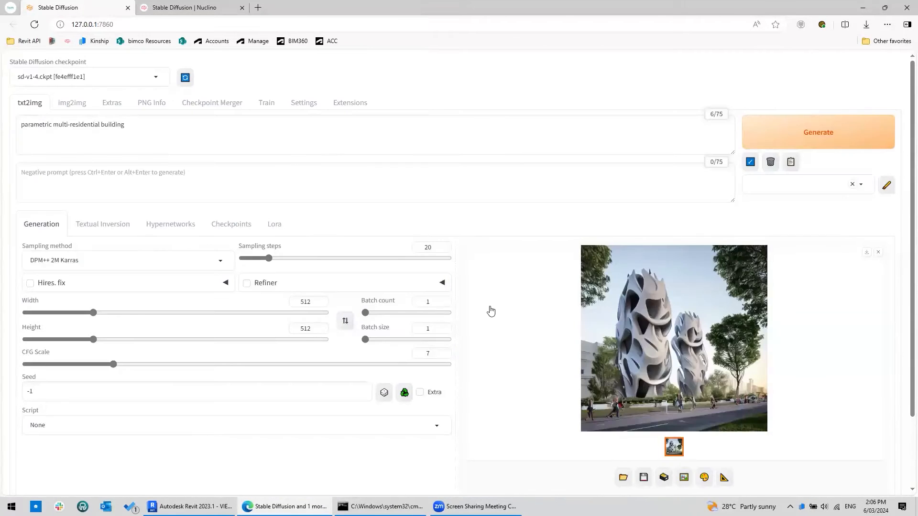
- Set the batch size to 2, generate a batch, and inspect the results in the enlarged viewer
double_click(435, 327)
type("2")
left_click(812, 134)
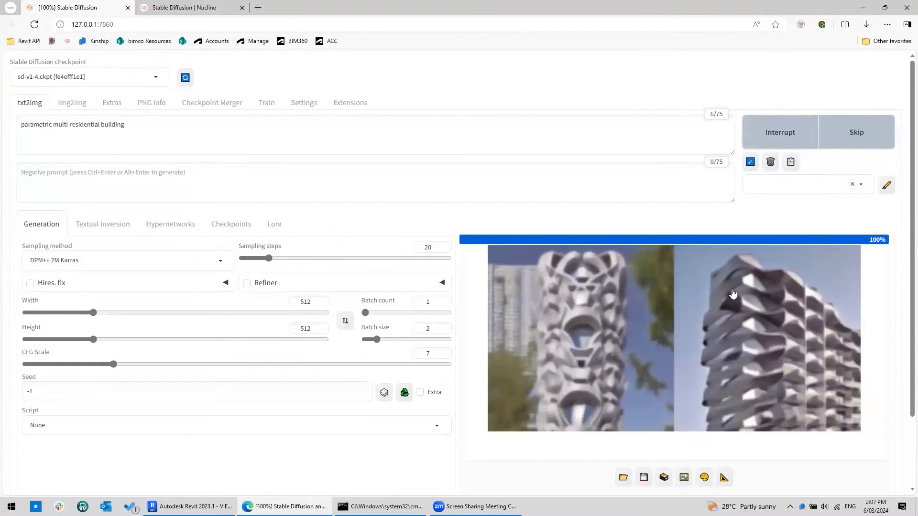
left_click(605, 288)
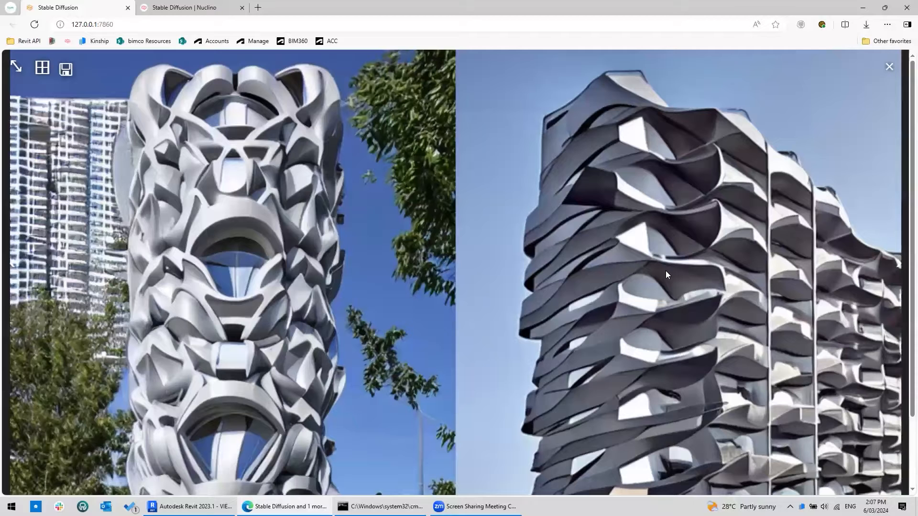
left_click(890, 67)
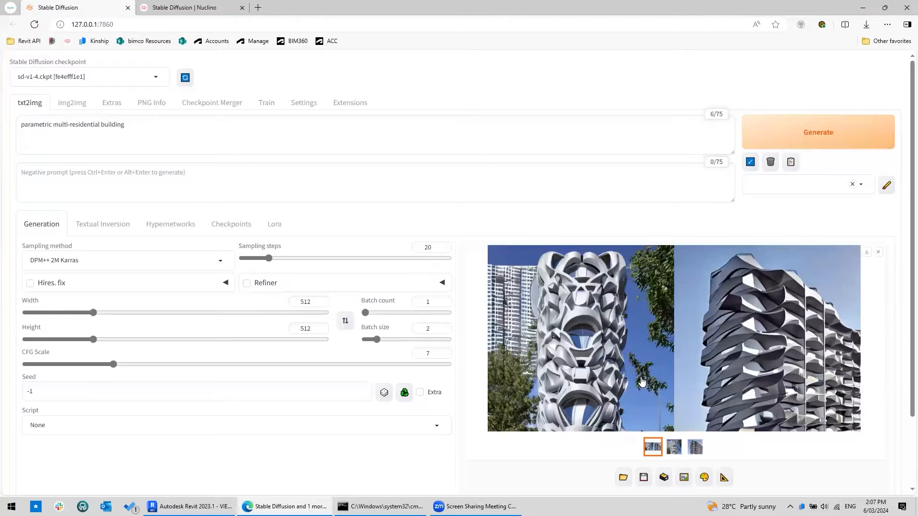
- Replace the prompt with "photo from street vele, melbourne tram in foreground, modern curved mixed-used skyscrapper in background, dawn"
key("ctrl")
key("ctrl")
left_click(81, 77)
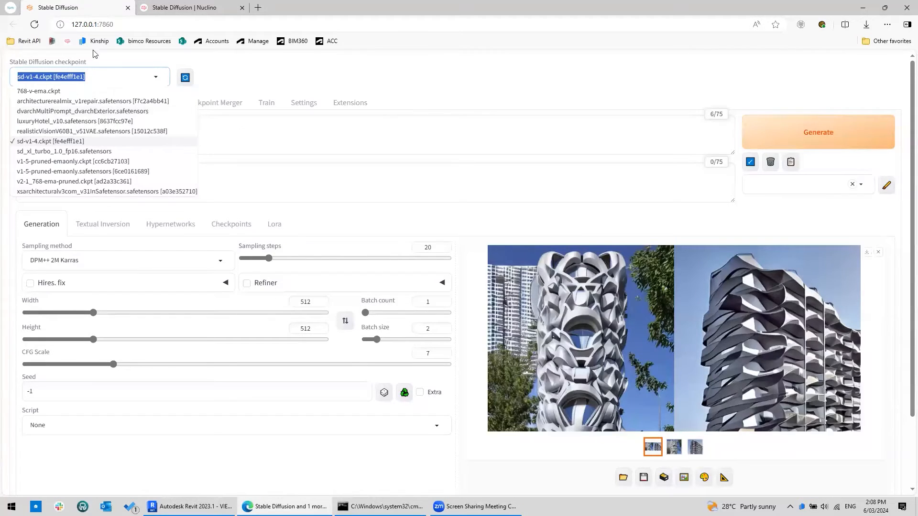
left_click(219, 122)
key("ctrl+a")
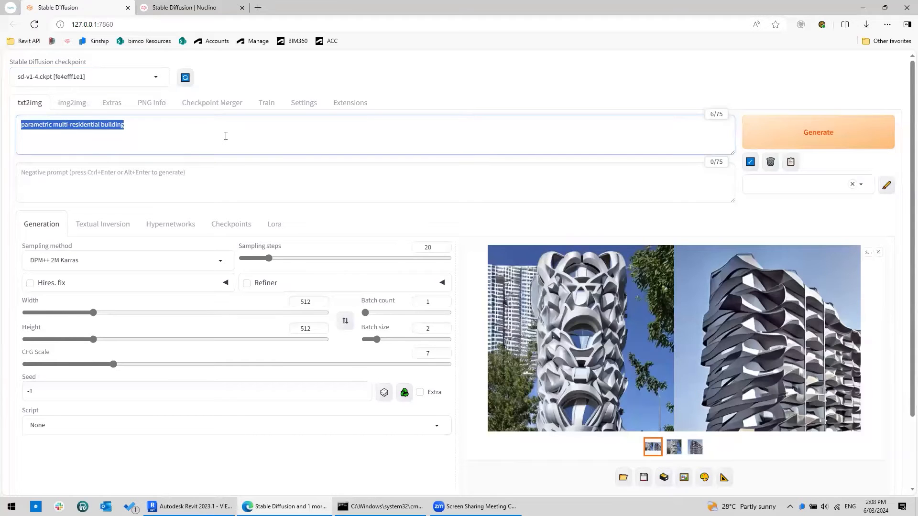
type("photo from")
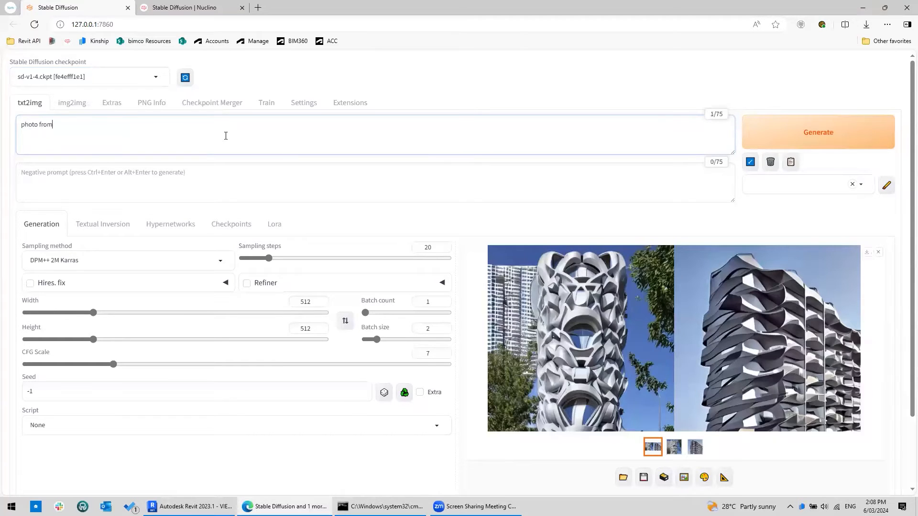
type(" street vele, melbourne tram in foreground, modern")
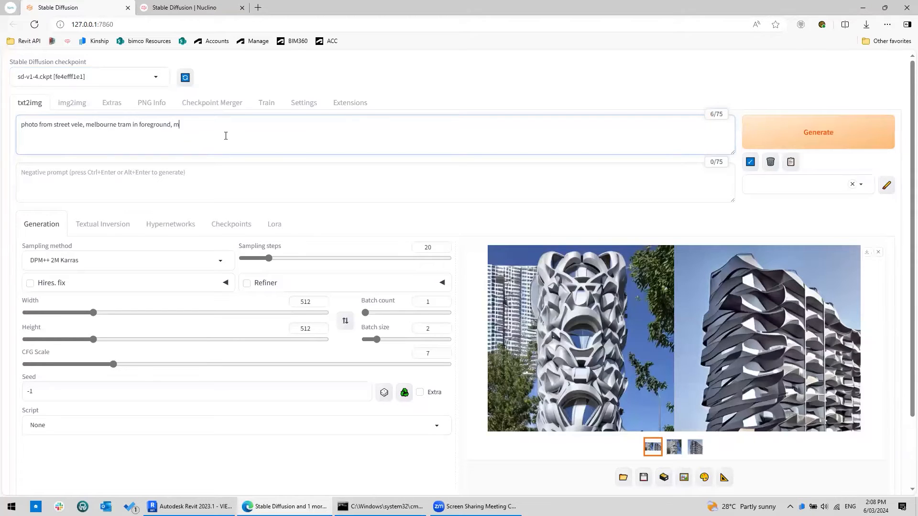
type(" curved mixed-used skyscrapper in background")
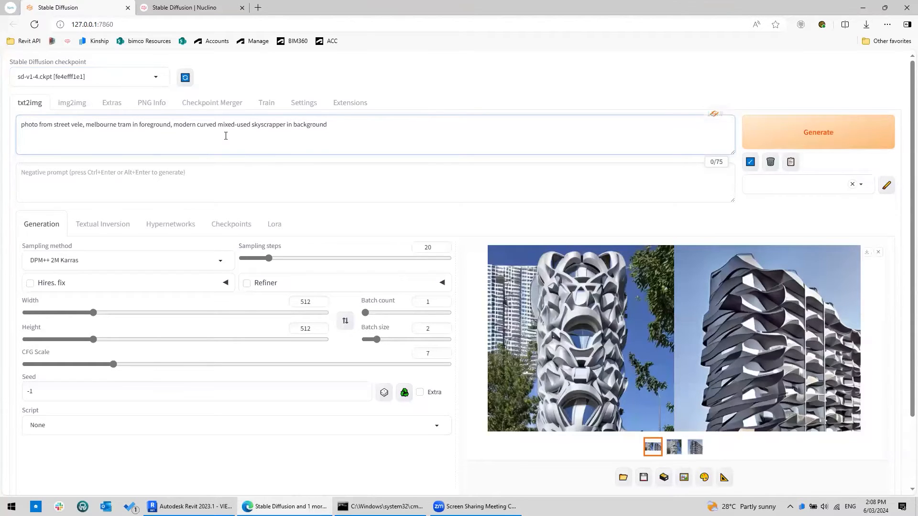
type(", cawn")
- Set the batch size back to 1, generate twice, and view the latest image enlarged
double_click(431, 329)
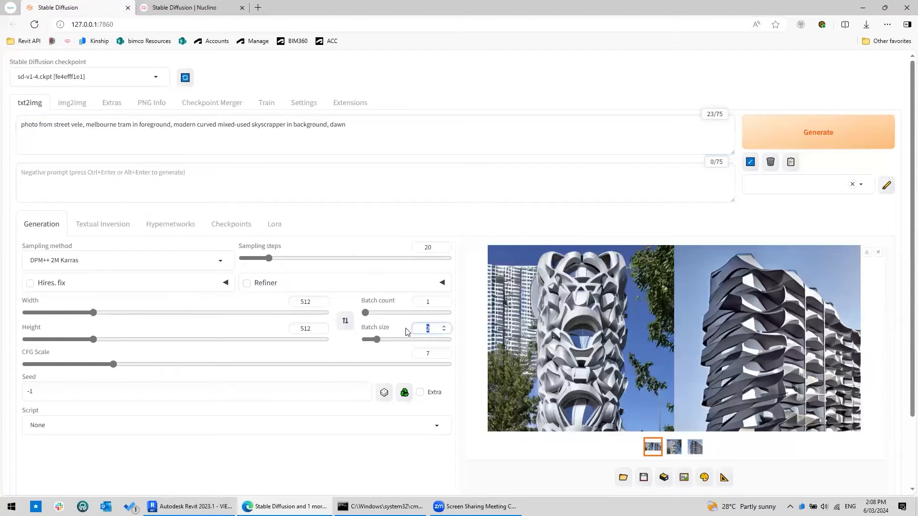
type("1")
left_click(803, 133)
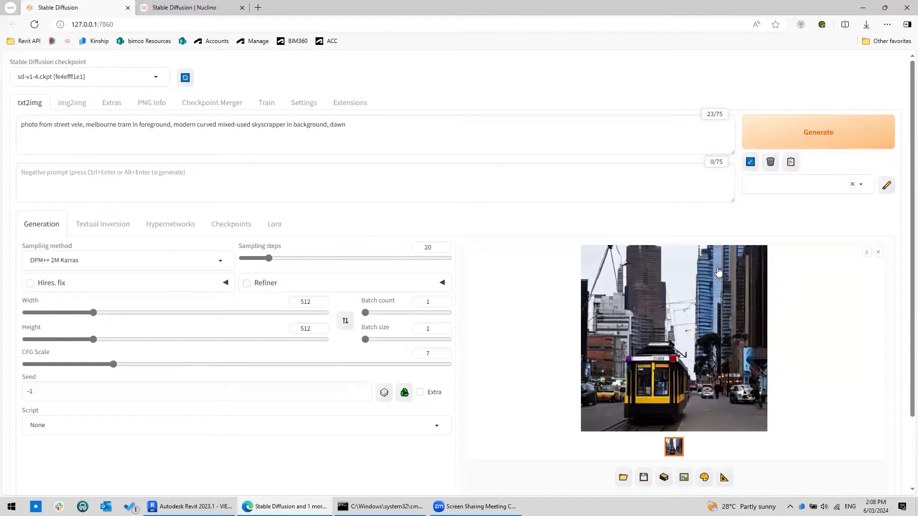
left_click(810, 133)
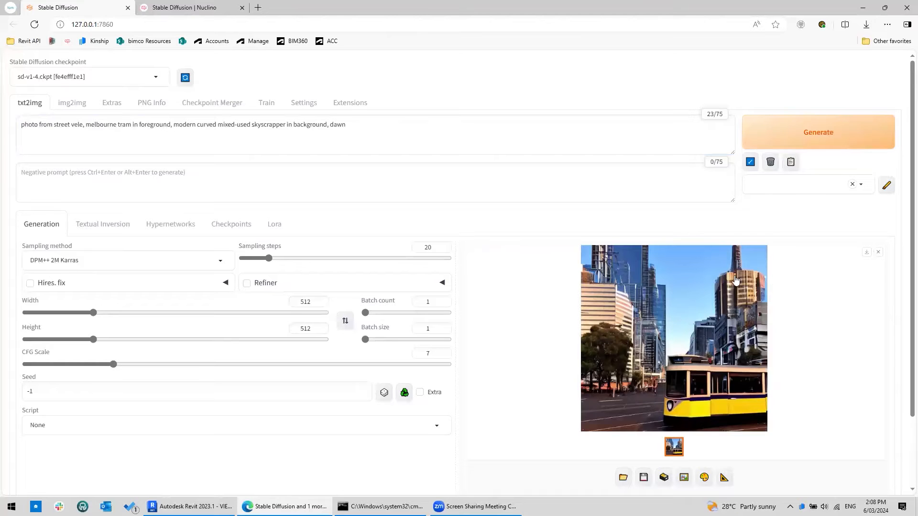
left_click(702, 328)
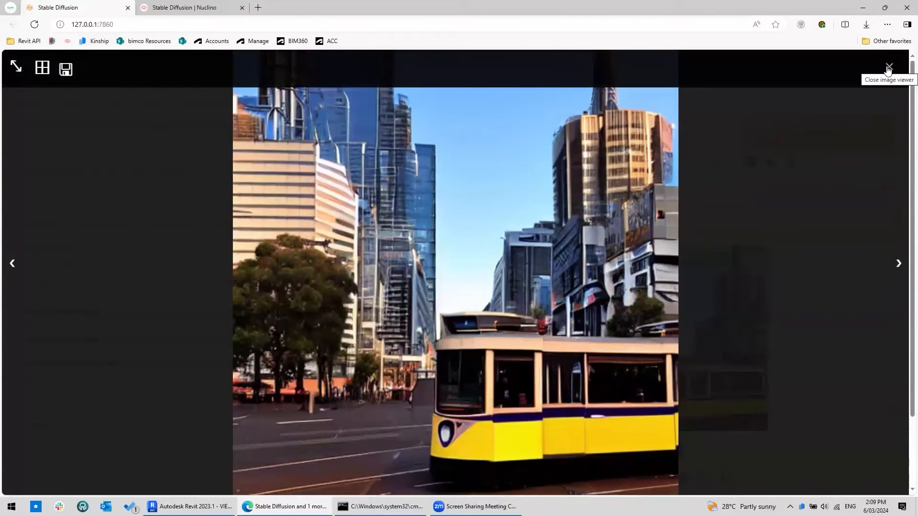
left_click(827, 98)
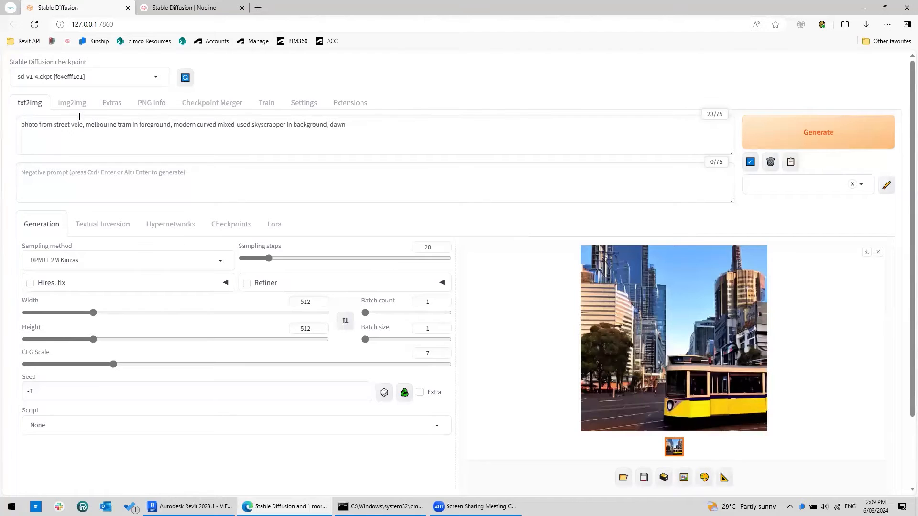
- Switch the checkpoint to architecturerealmix_v1repair.safetensors, generate a new image, and view it enlarged
left_click(57, 71)
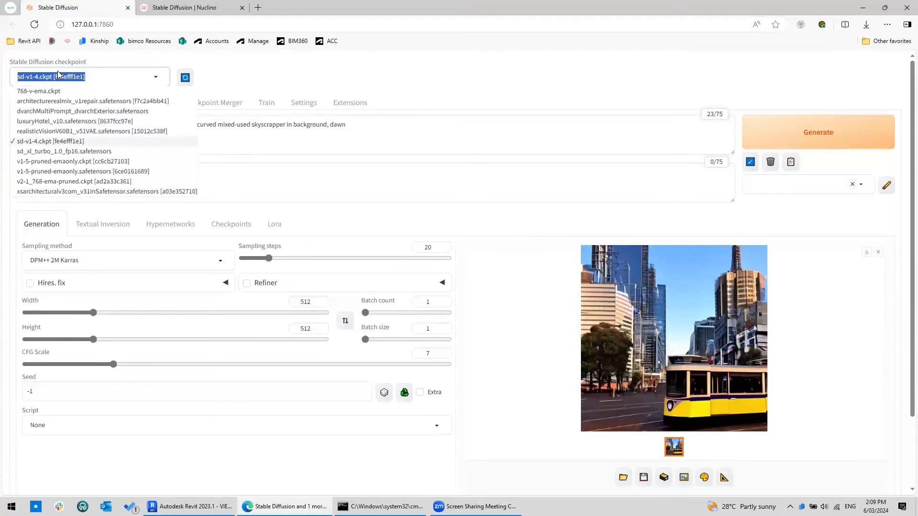
left_click(66, 102)
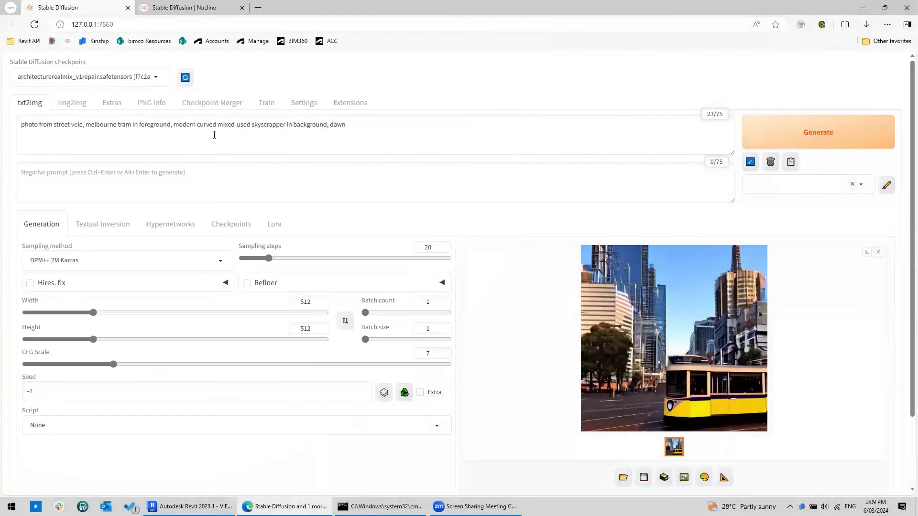
triple_click(411, 141)
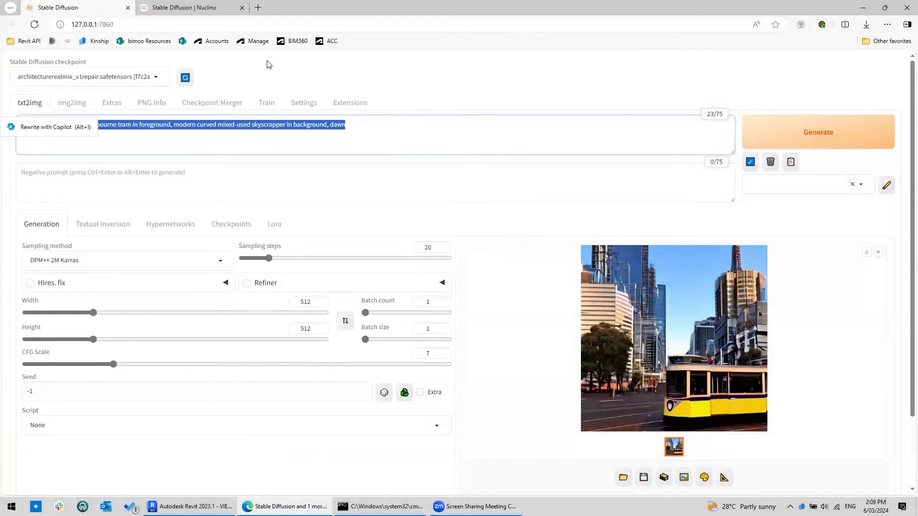
left_click(825, 134)
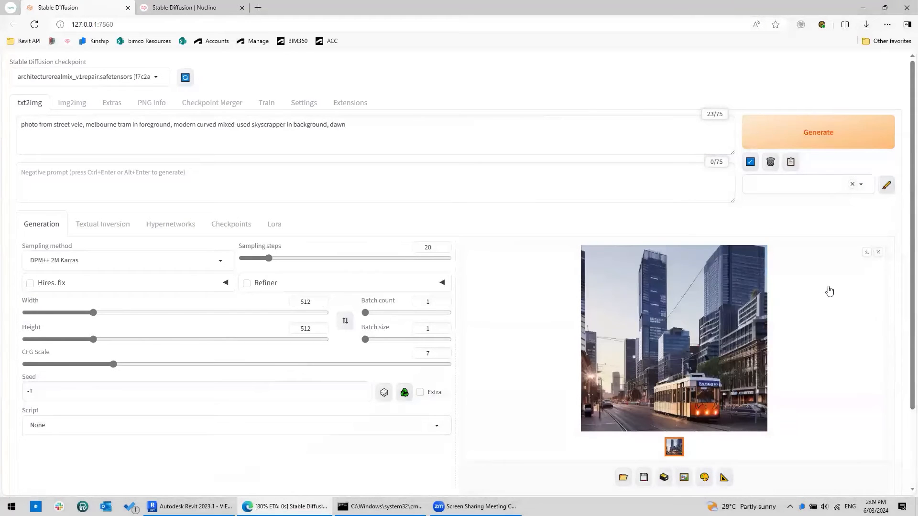
left_click(693, 306)
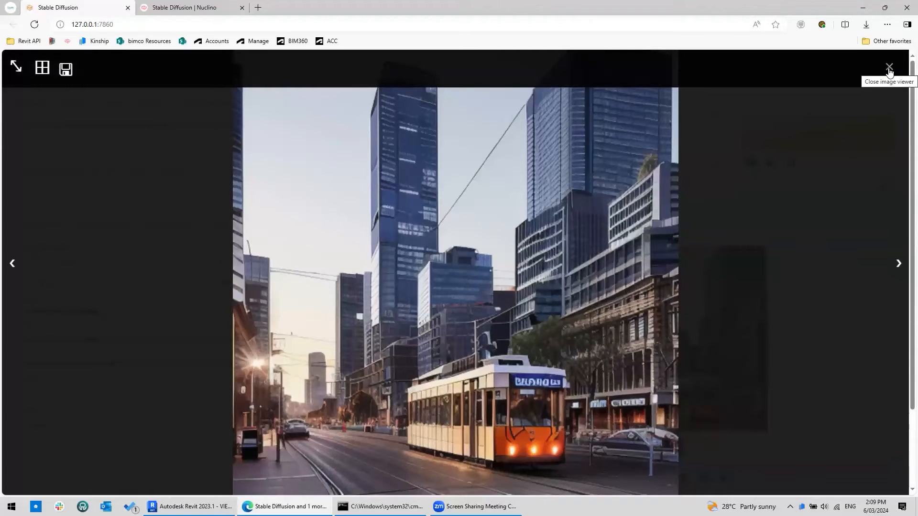
left_click(843, 101)
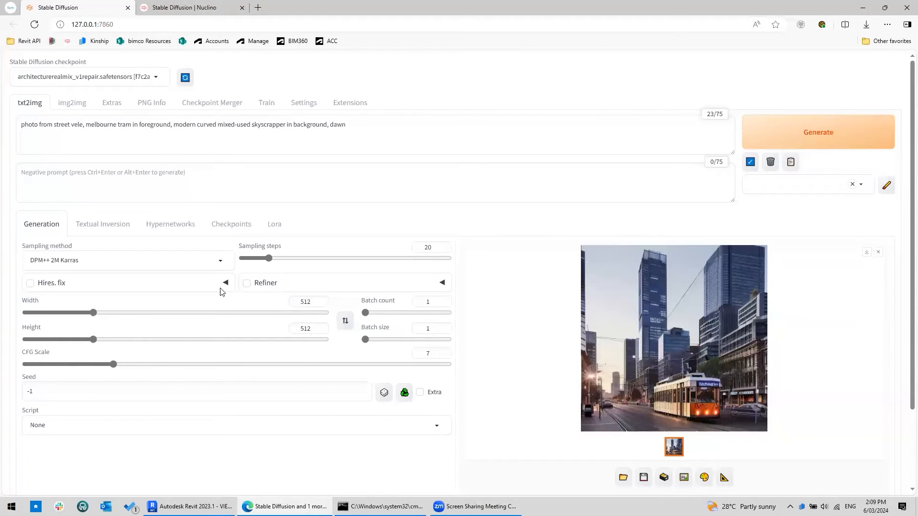
left_click_drag(61, 394, 1, 398)
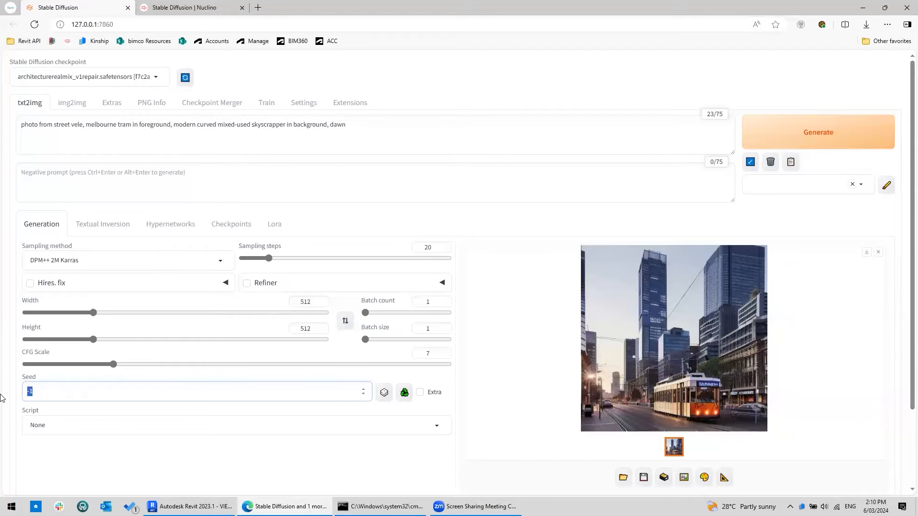
type("1")
type("527583")
type("45")
key("Left")
key("Left")
type("1")
key("shift+End")
key("shift+Home")
left_click(805, 134)
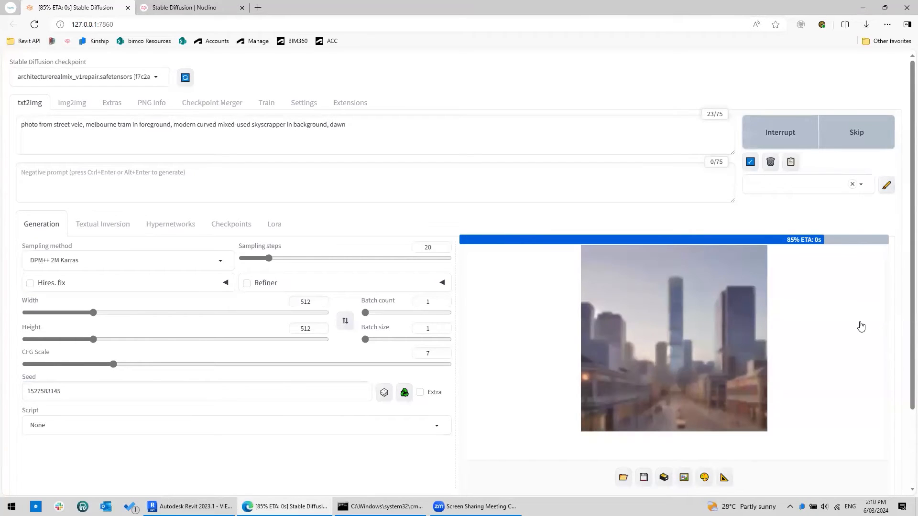
- View the generated image enlarged, close it, and generate again with the same seed
left_click(808, 344)
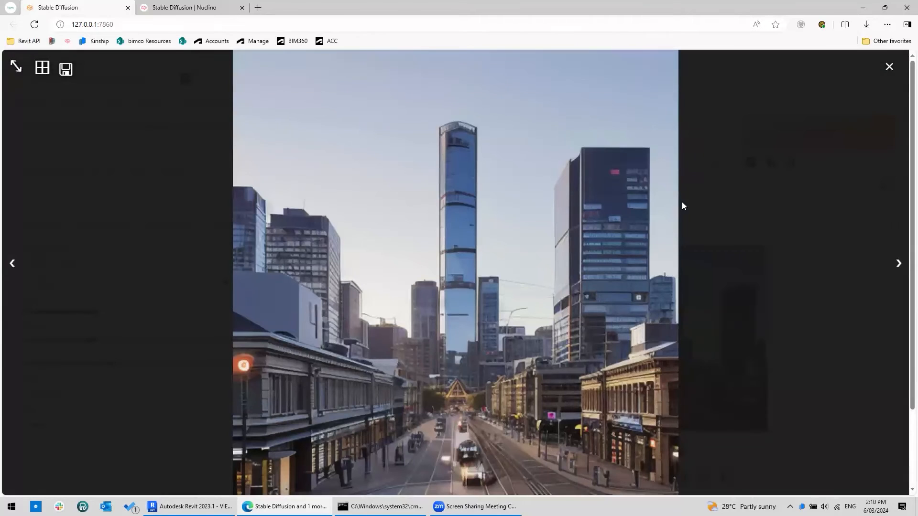
left_click(890, 66)
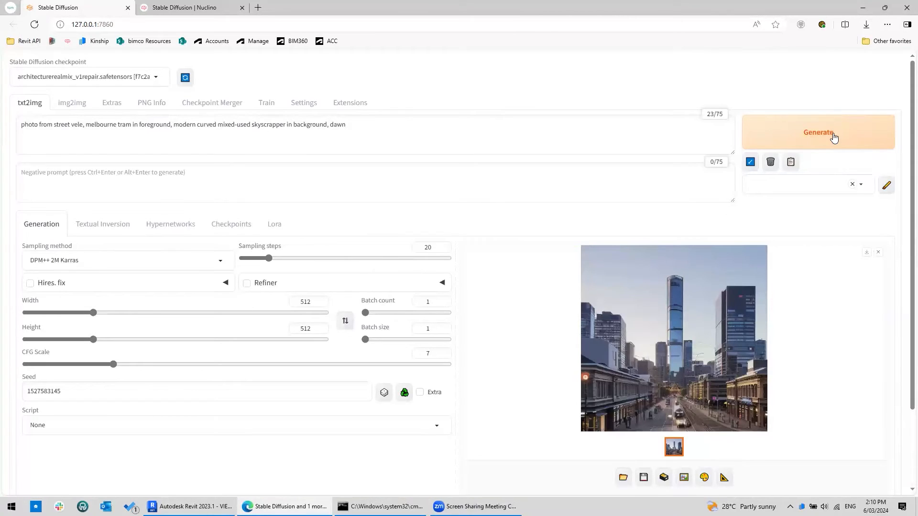
left_click(834, 138)
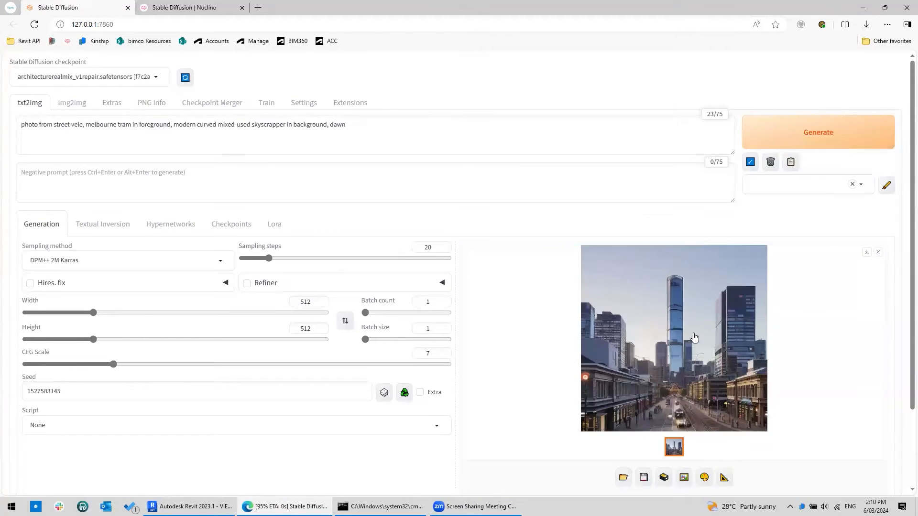
- Copy the seed value, switch the seed to random, and generate an image
left_click_drag(62, 392, 4, 386)
key("ctrl+c")
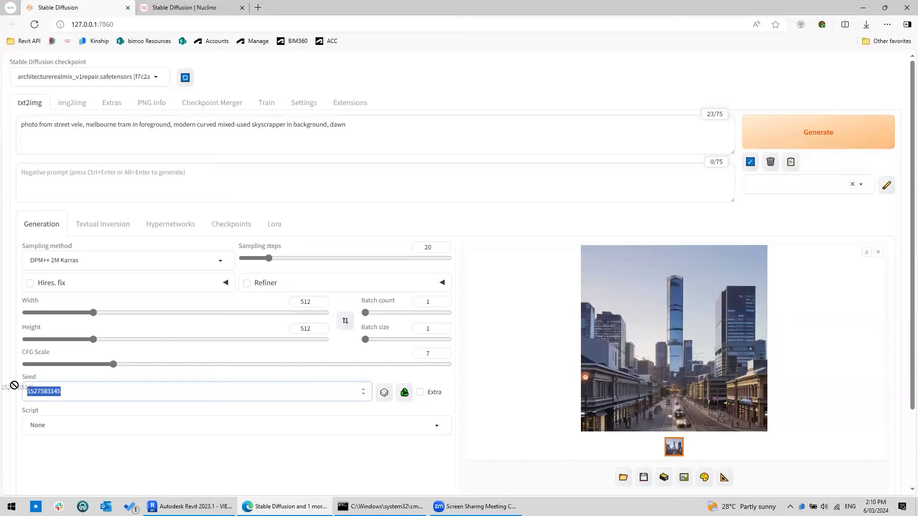
left_click(239, 466)
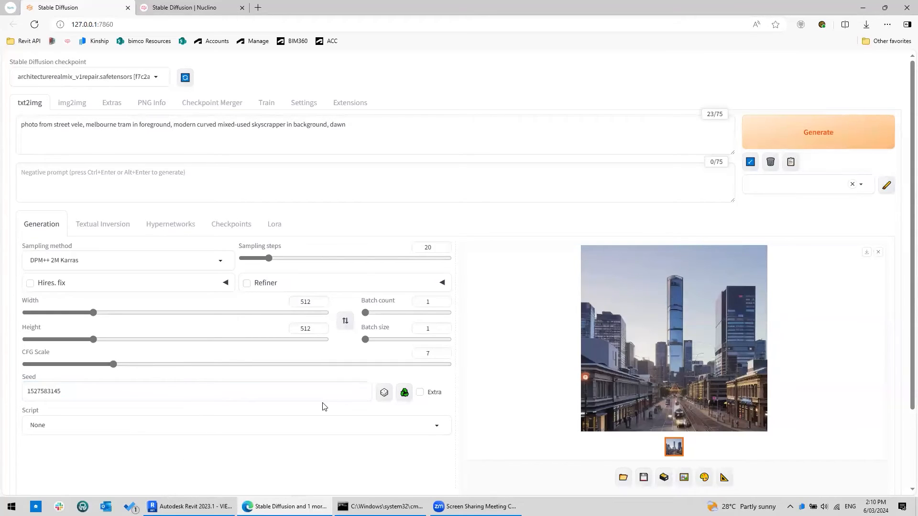
left_click(384, 392)
left_click(813, 143)
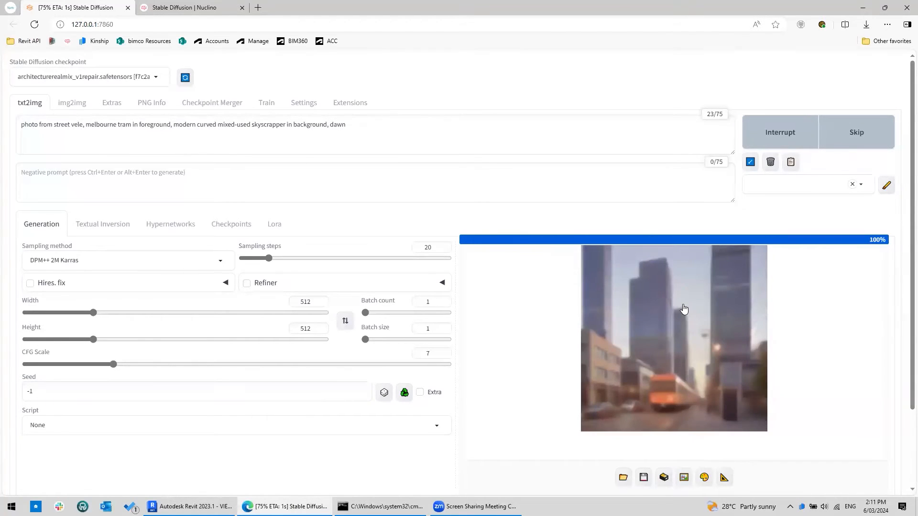
double_click(36, 390)
key("ctrl+v")
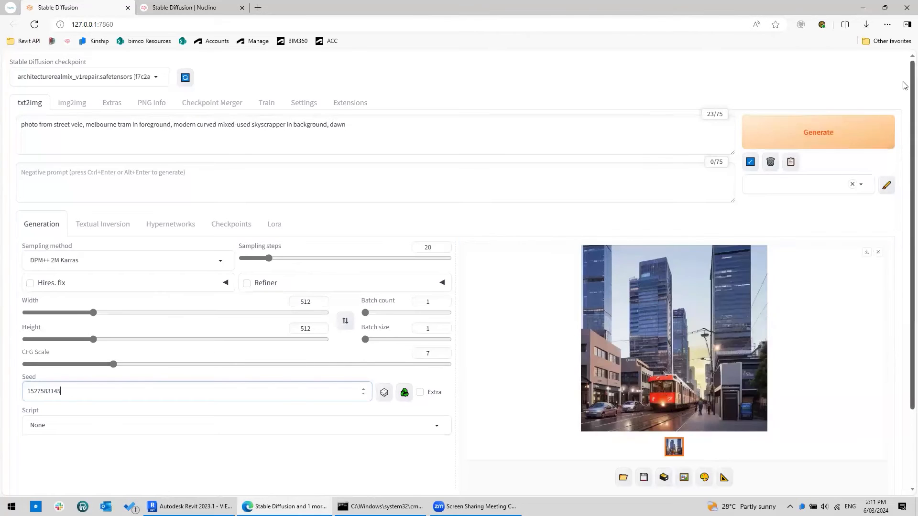
left_click(815, 137)
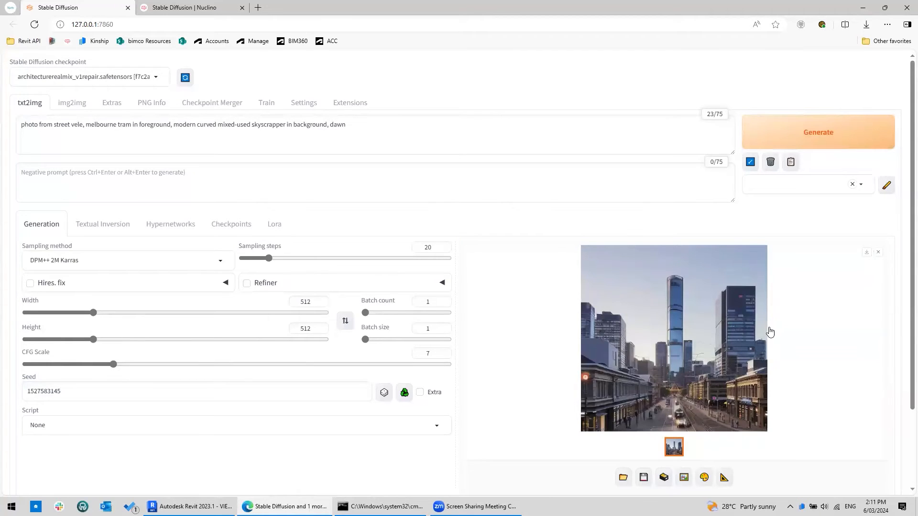
- Examine the generation parameters listed below the image, including the seed
scroll(733, 286, "down", 2)
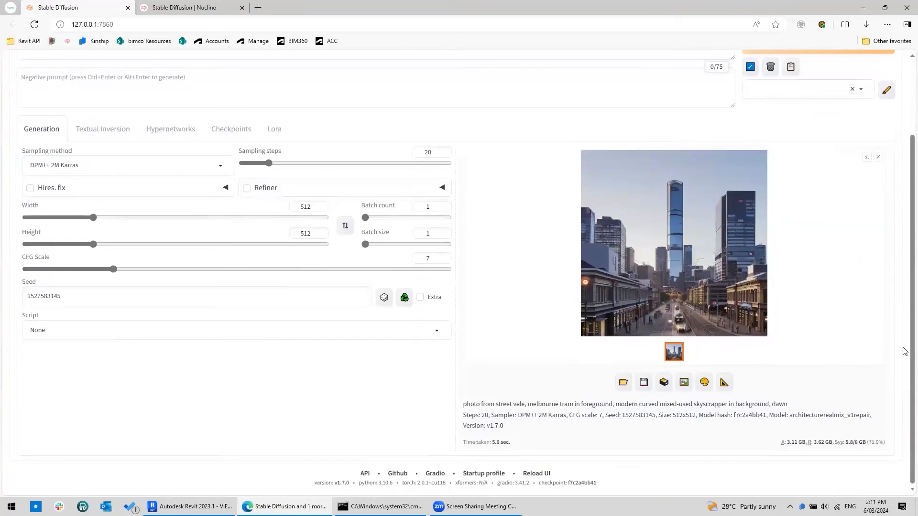
left_click(682, 260)
left_click(615, 415)
left_click_drag(620, 416, 657, 416)
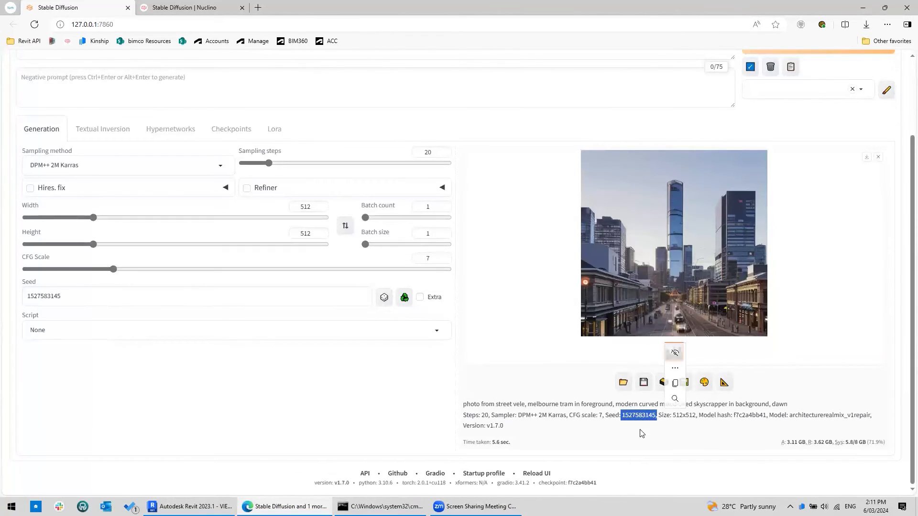
left_click(696, 240)
left_click(696, 241)
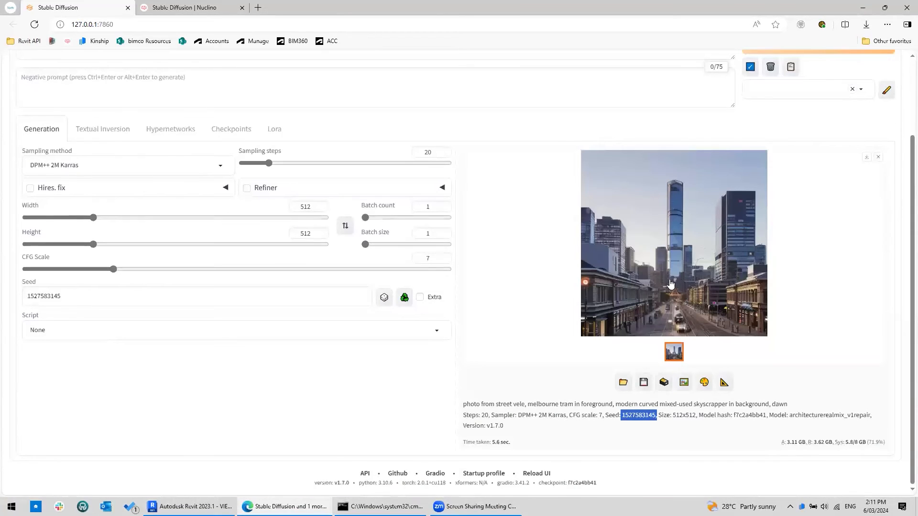
scroll(658, 289, "up", 3)
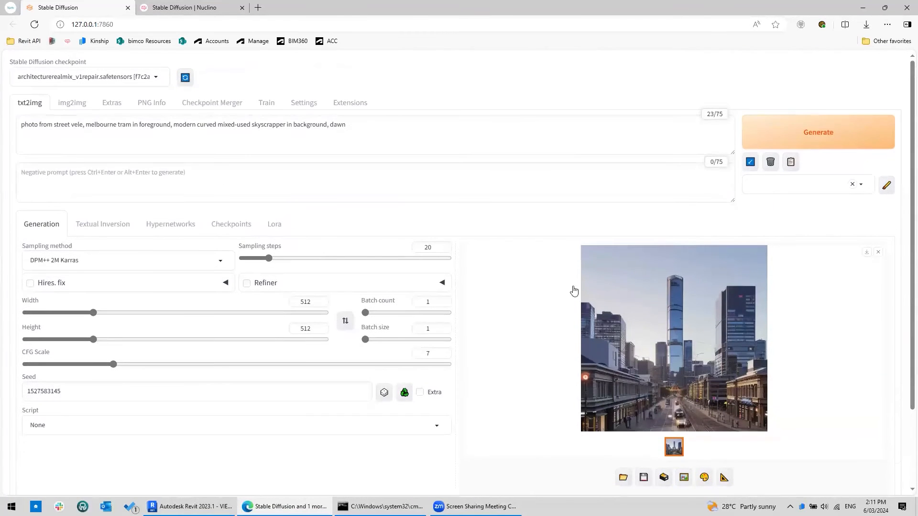
- Set the seed to 831604097 and generate an image
left_click_drag(62, 391, 4, 392)
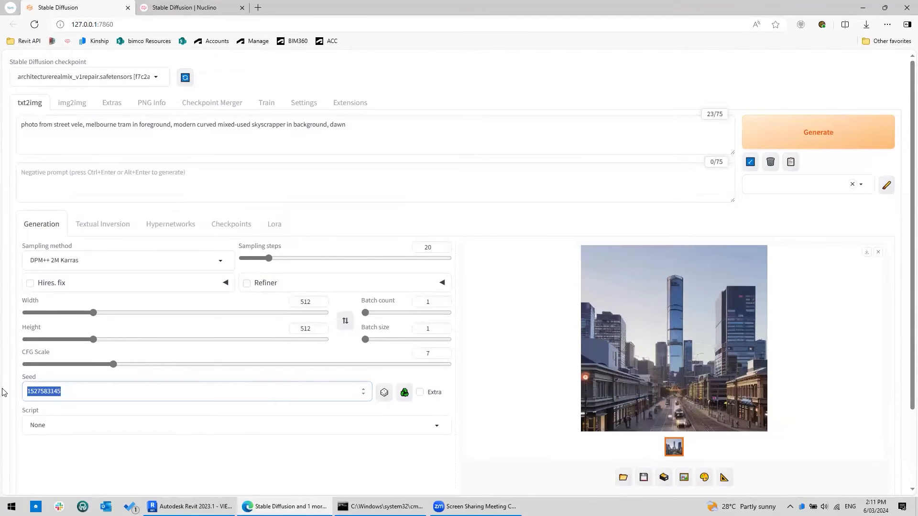
type("831604097")
left_click(808, 132)
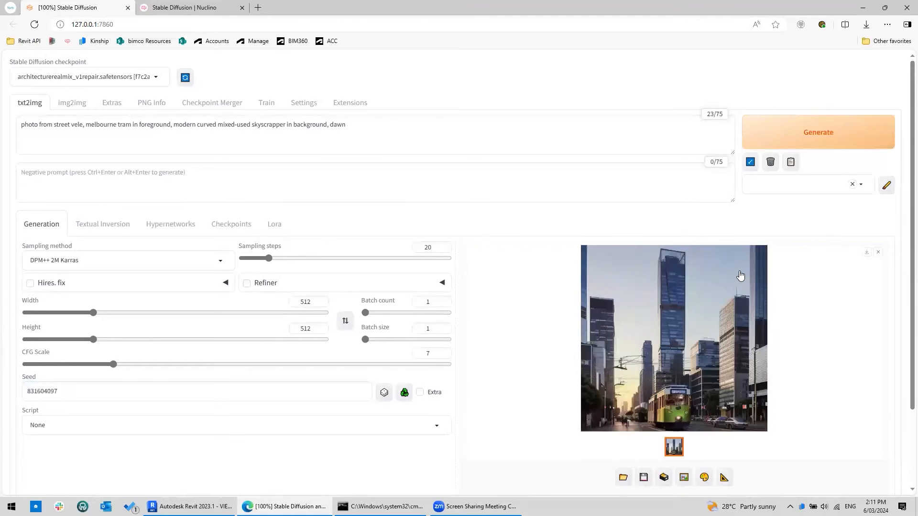
- View the latest tram image enlarged and close the viewer
left_click(690, 295)
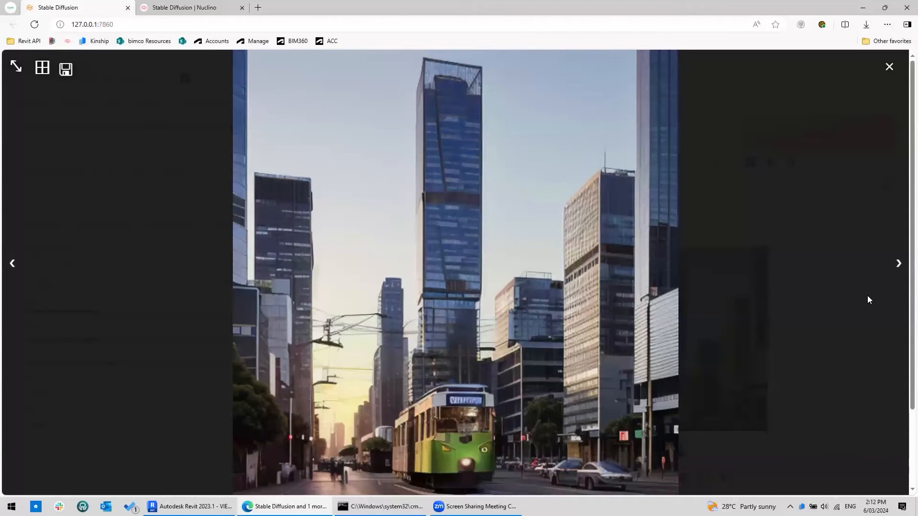
key("ctrl")
key("ctrl")
left_click(889, 67)
left_click(220, 178)
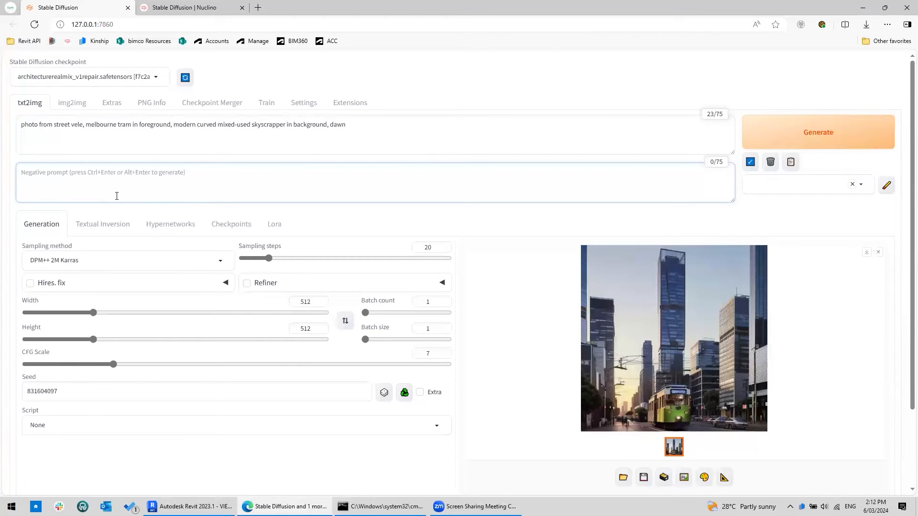
left_click(388, 127)
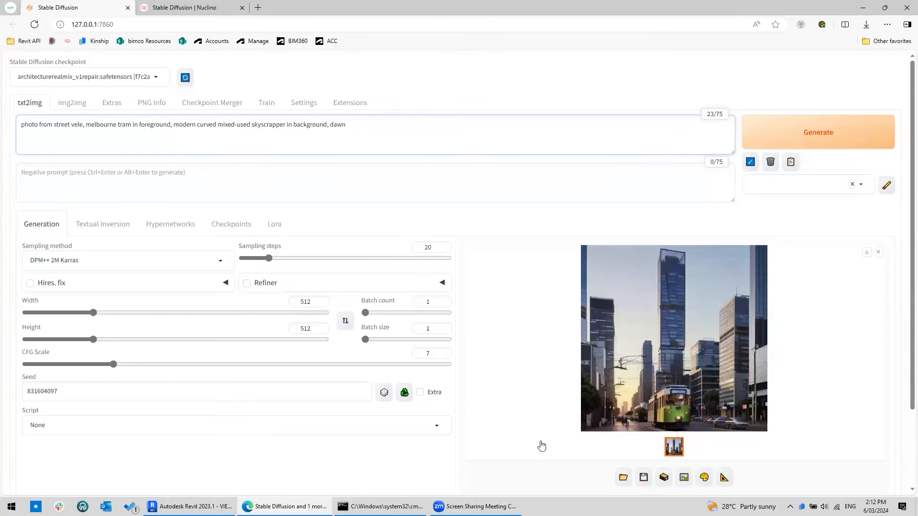
left_click(619, 388)
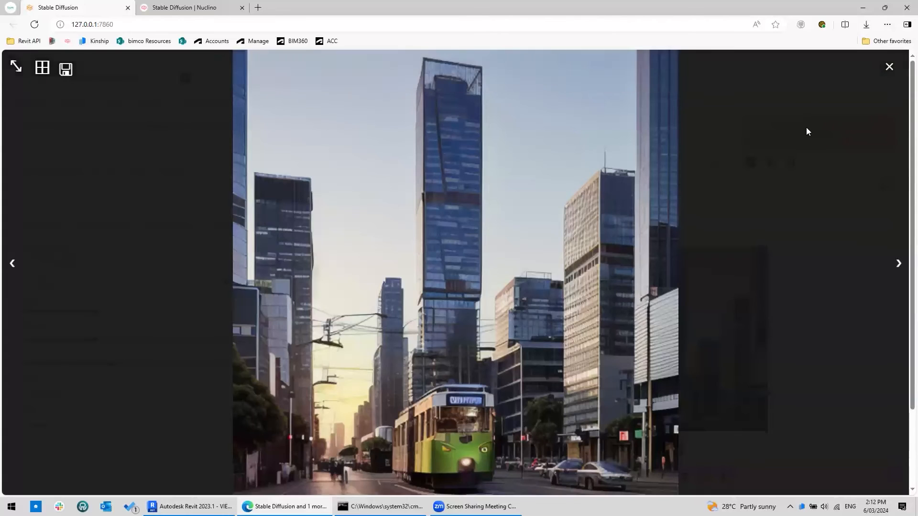
left_click(888, 69)
- Enter "overhead lines" as the negative prompt and generate an image
left_click(170, 178)
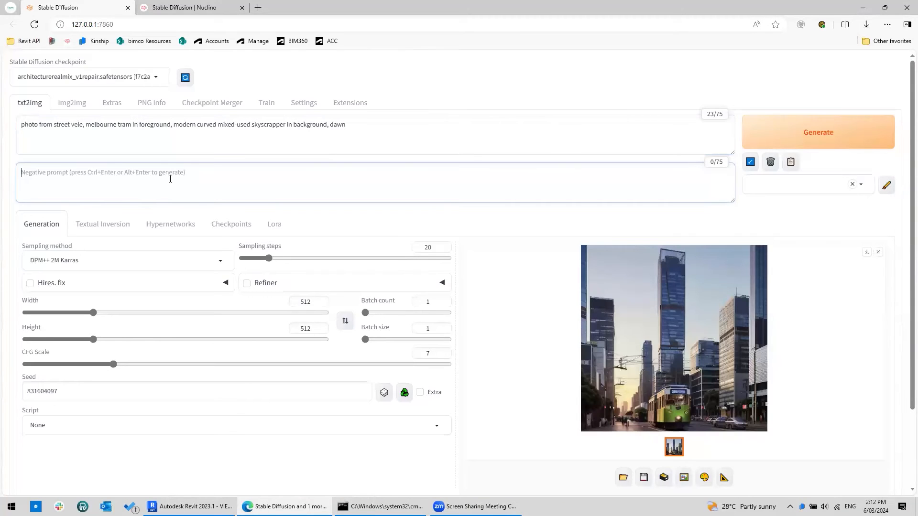
type("ov")
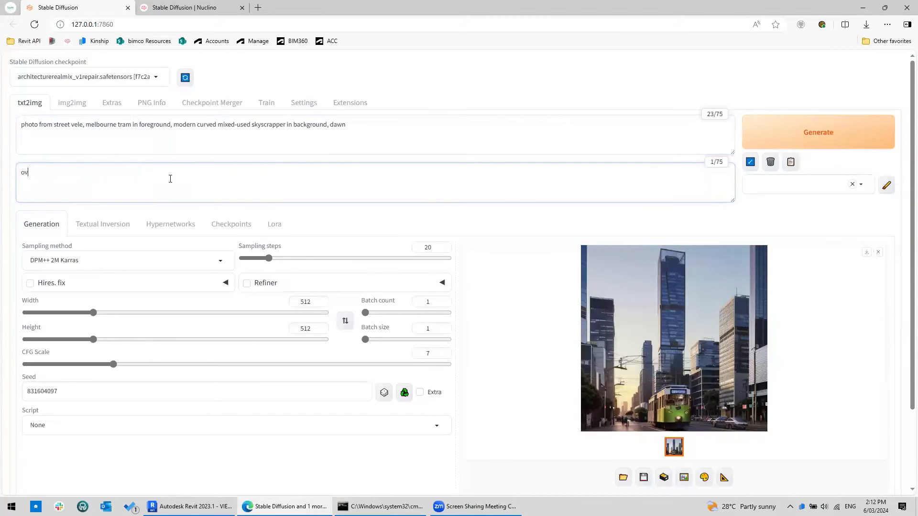
type("erhead lines")
double_click(34, 391)
left_click(131, 482)
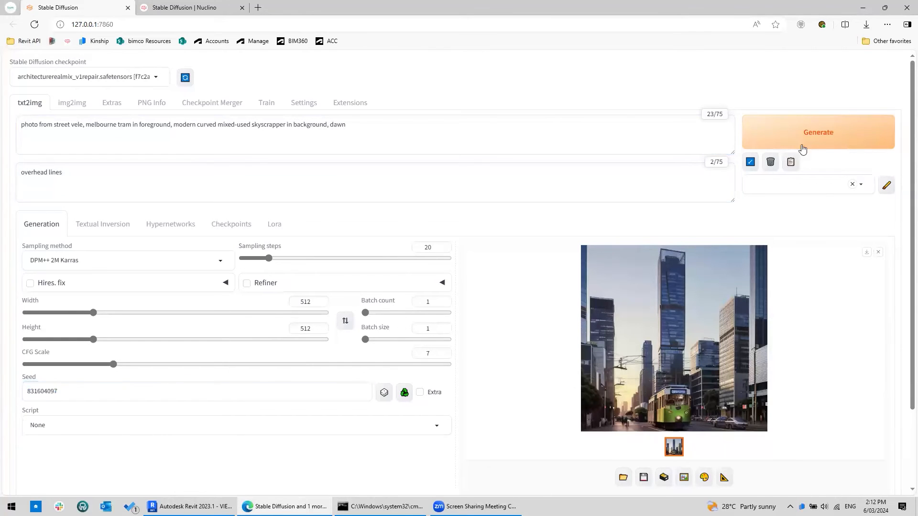
left_click(844, 142)
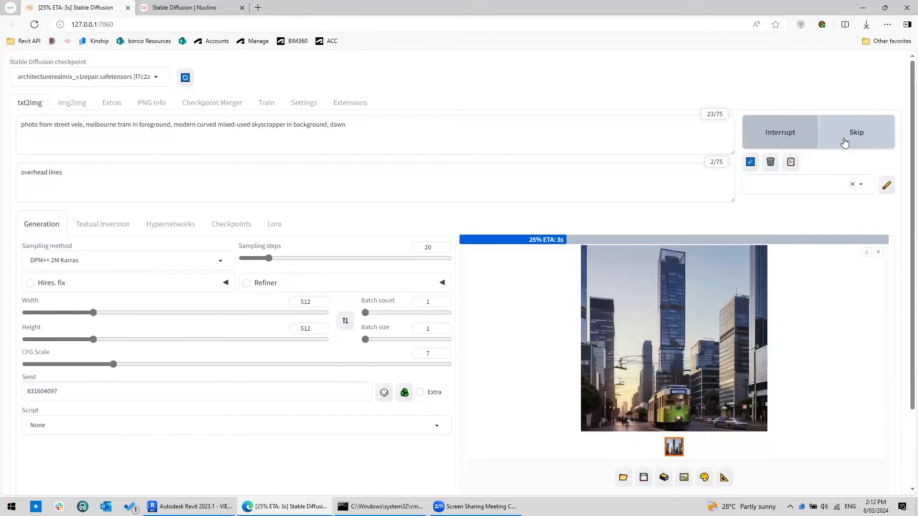
- View the new image enlarged and close the viewer
left_click(719, 309)
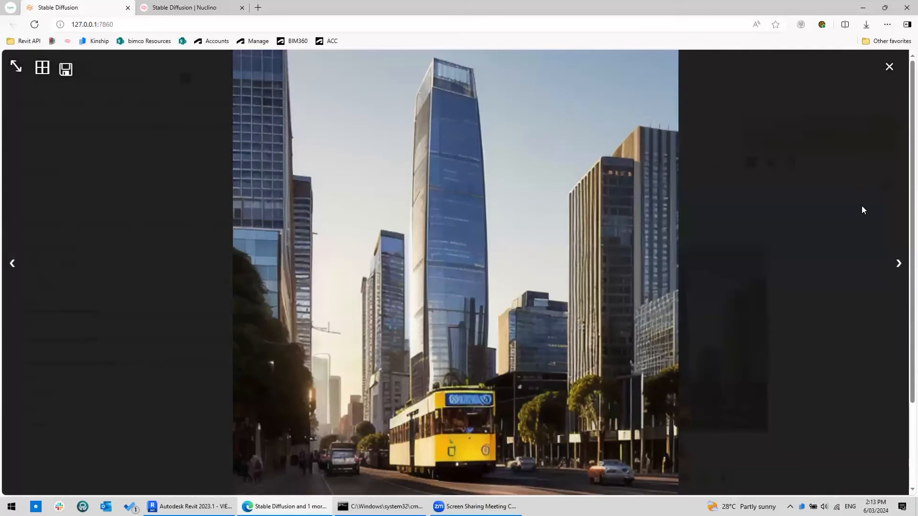
left_click(213, 21)
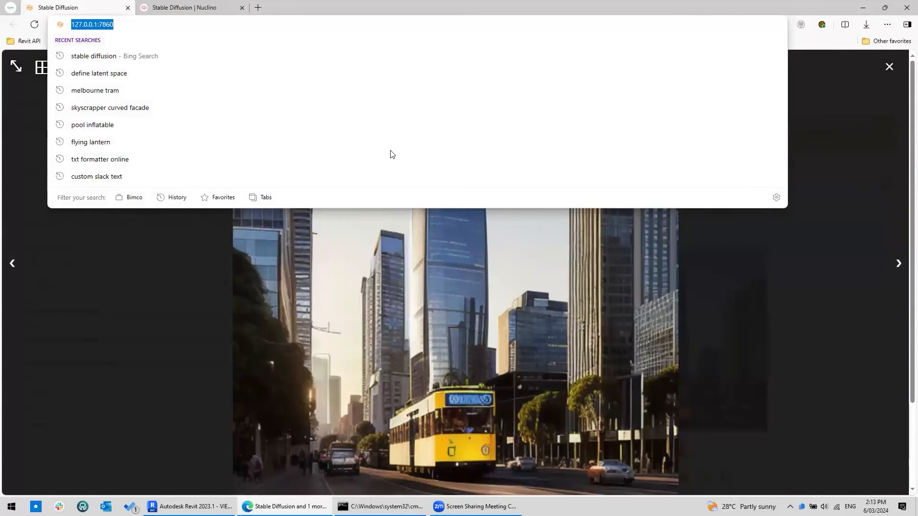
left_click(810, 46)
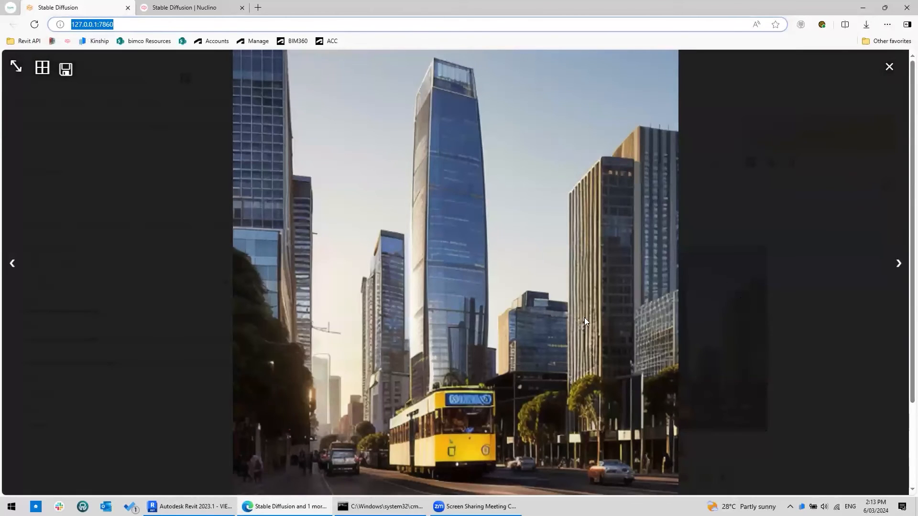
left_click(890, 67)
left_click(890, 67)
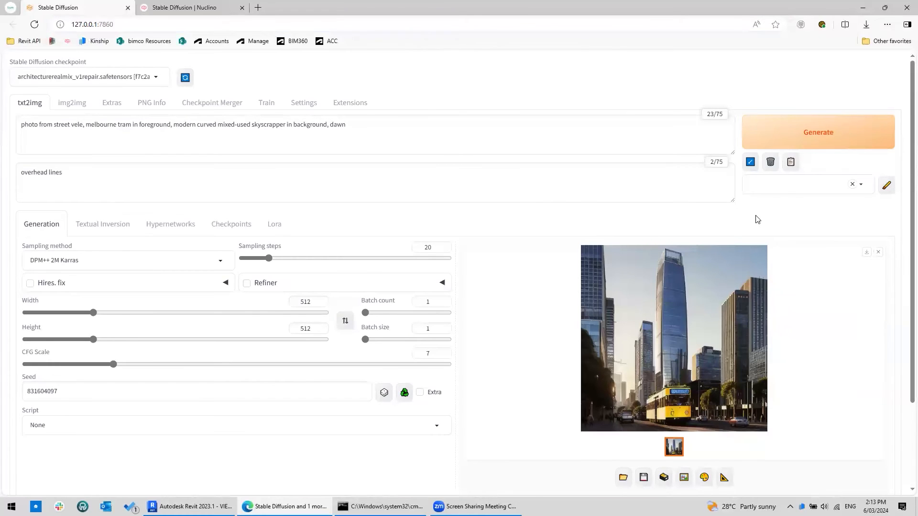
- Clear the negative prompt
left_click_drag(436, 128, 197, 126)
triple_click(117, 176)
key("BackSpace")
- Replace the prompt with "tropical luxurious infinity pool overlooking clouds, at a large resort in Bali, dusk, architecture photography"
left_click_drag(430, 128, 13, 84)
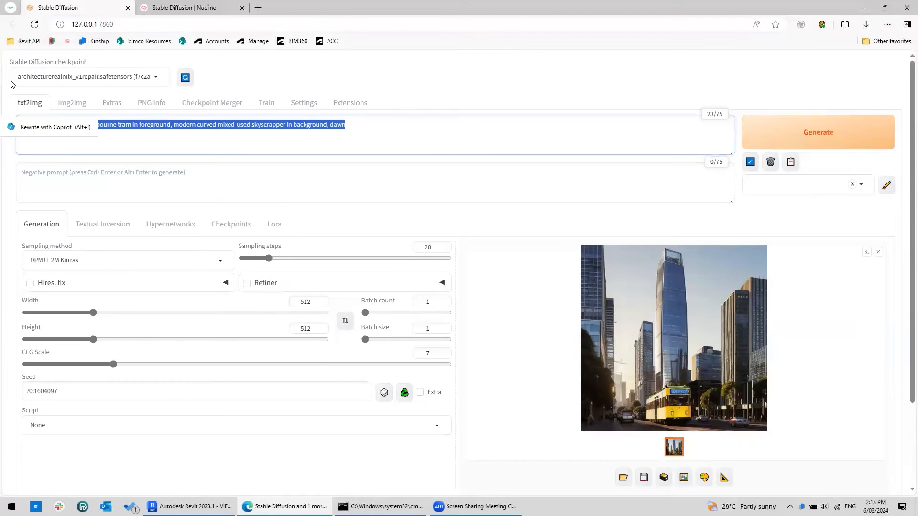
type("tropical")
type("lu")
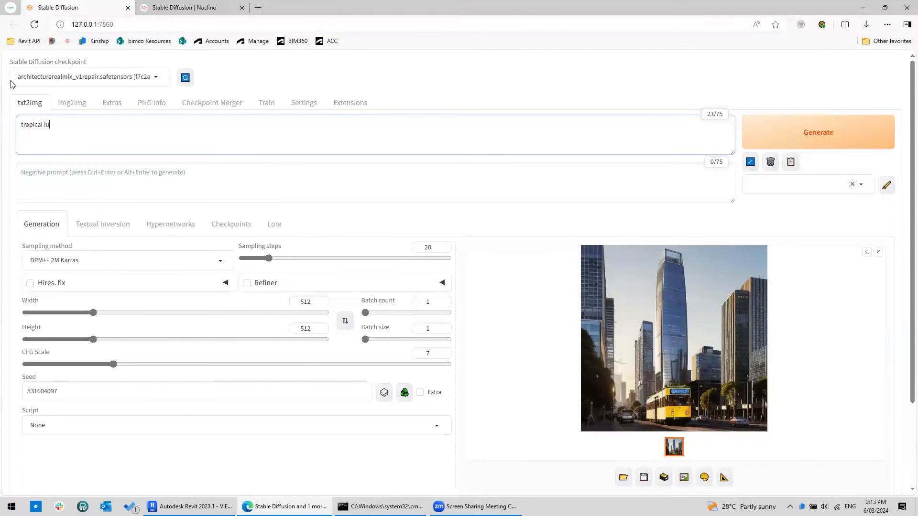
type("xurious infinity pool overlooking cl")
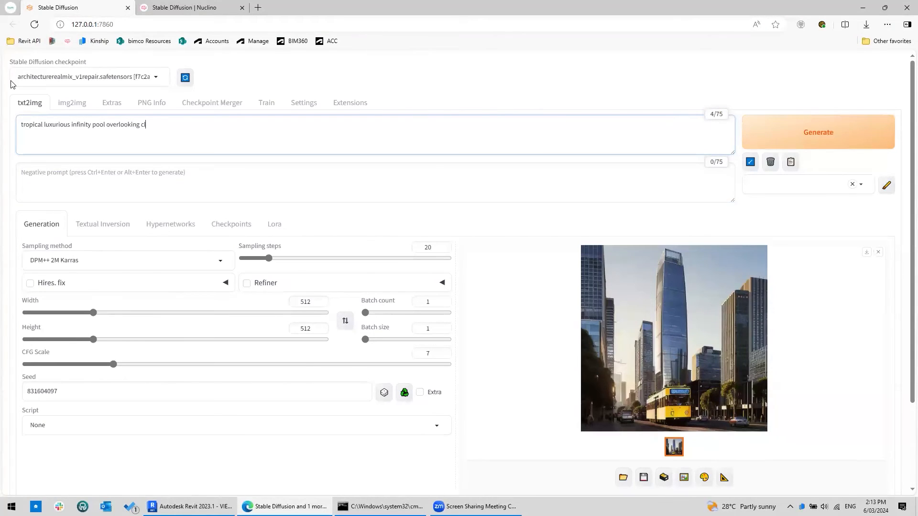
type("ouds, at a large resort in Bali, dusk, architect")
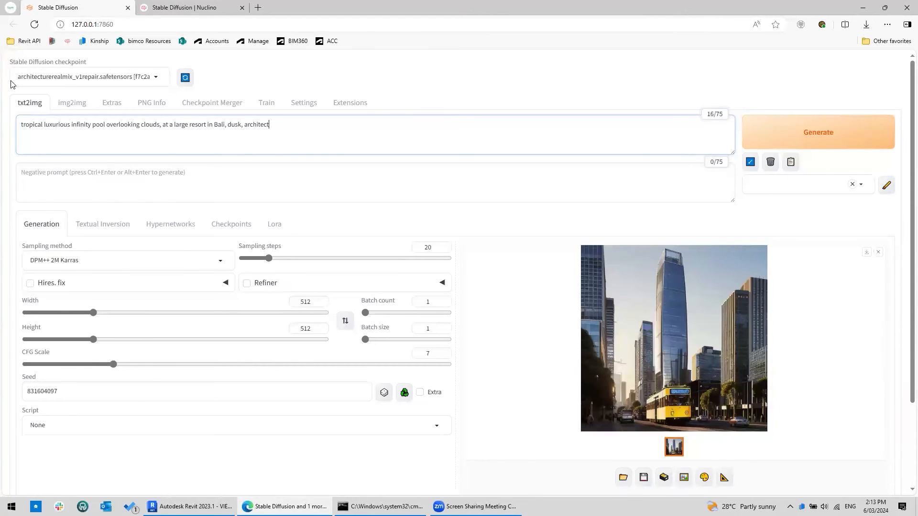
type("ure photography")
- Reset the seed to random, generate an image, and view it enlarged
double_click(80, 396)
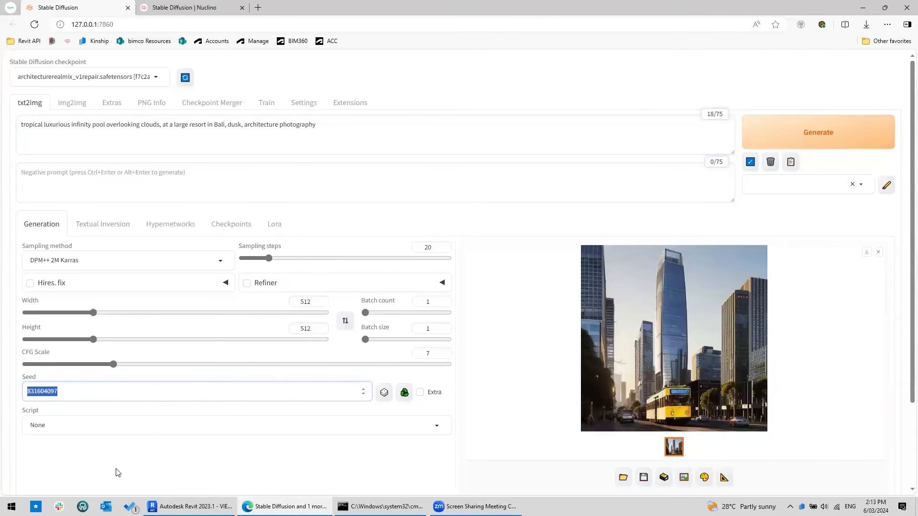
left_click(384, 392)
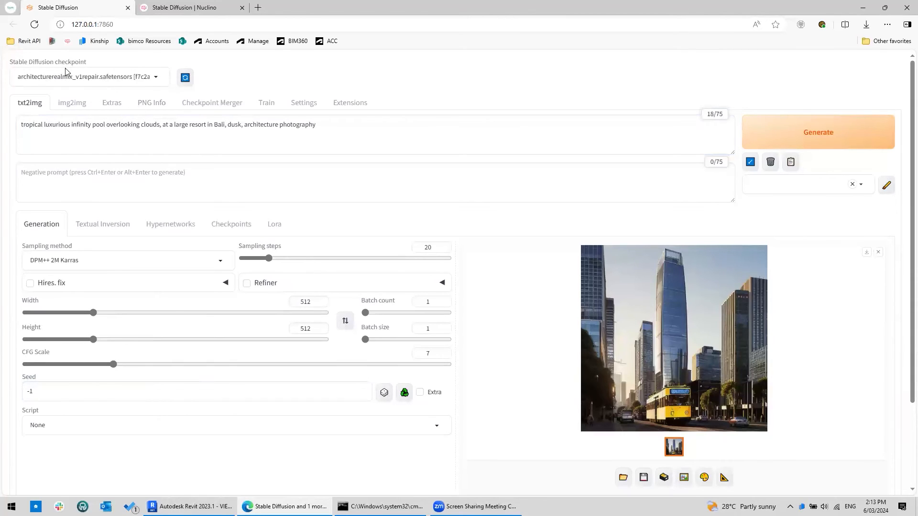
left_click(817, 135)
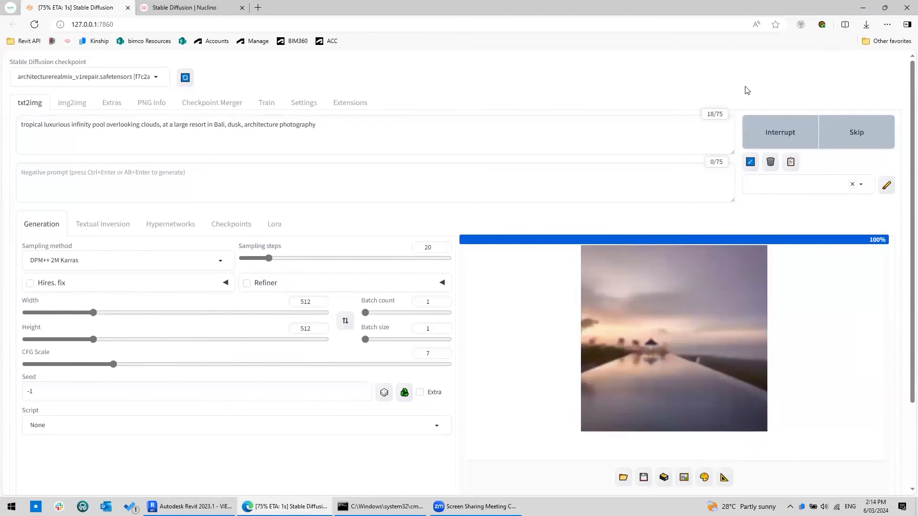
left_click(699, 325)
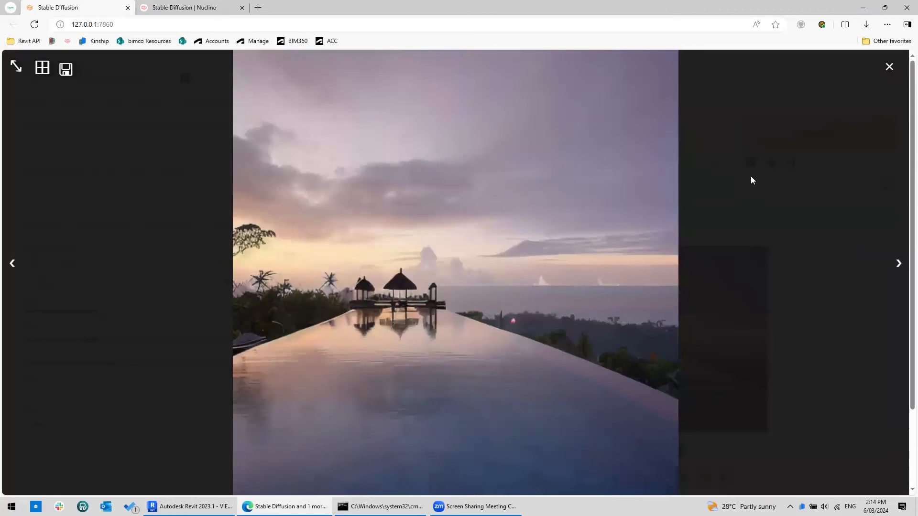
left_click(890, 66)
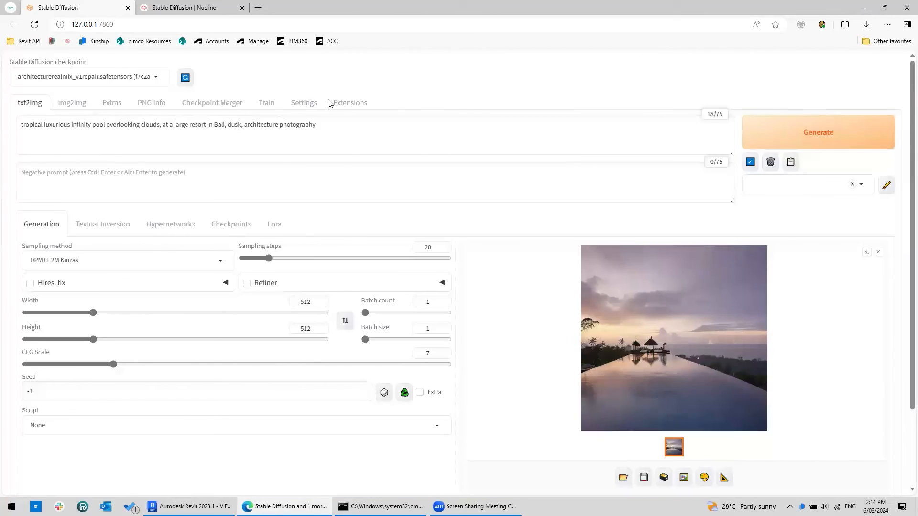
- Switch the checkpoint model to luxuryHotel_v10.safetensors, generate an image, and view it enlarged before closing the viewer
left_click(143, 78)
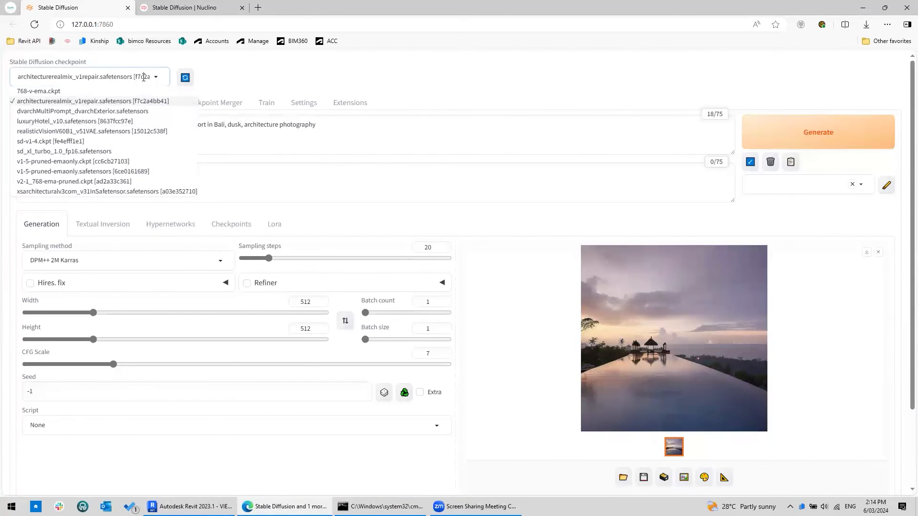
left_click(50, 122)
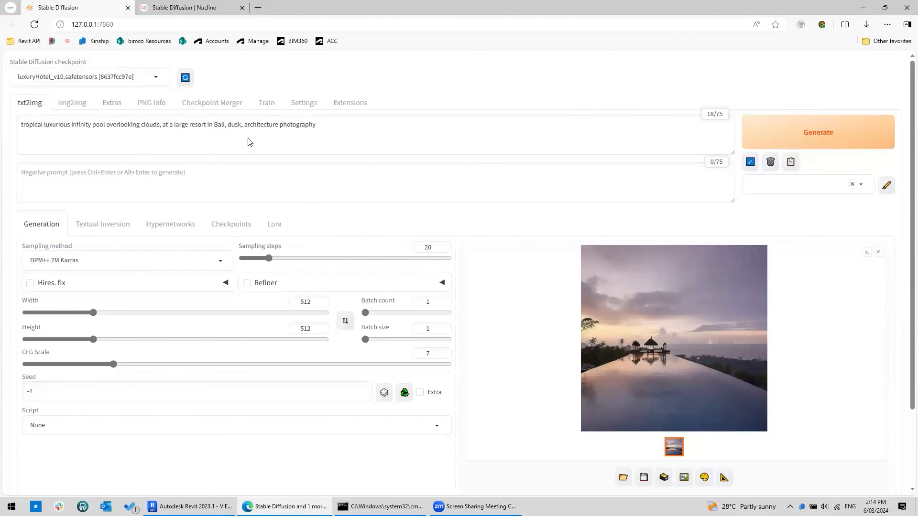
left_click(817, 137)
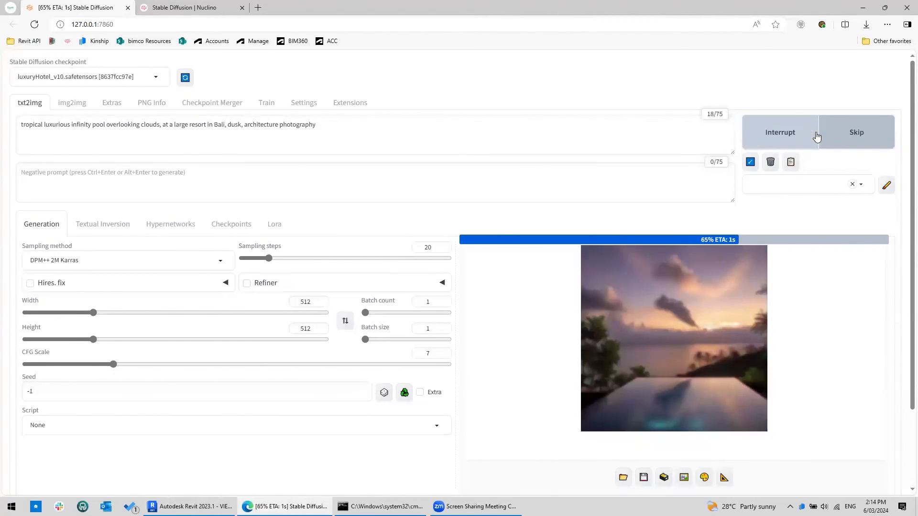
left_click(698, 314)
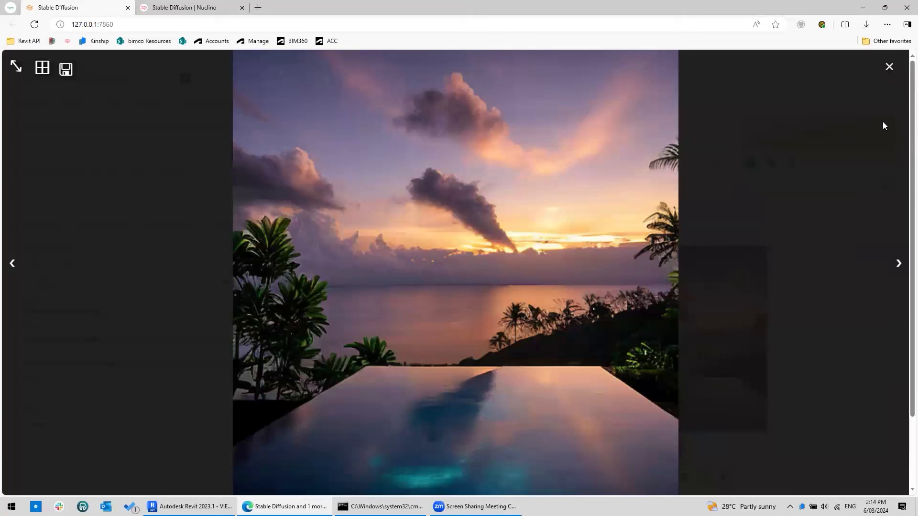
left_click(890, 67)
- Set the seed to 263738475, generate an image, and view it enlarged before closing the viewer
double_click(29, 391)
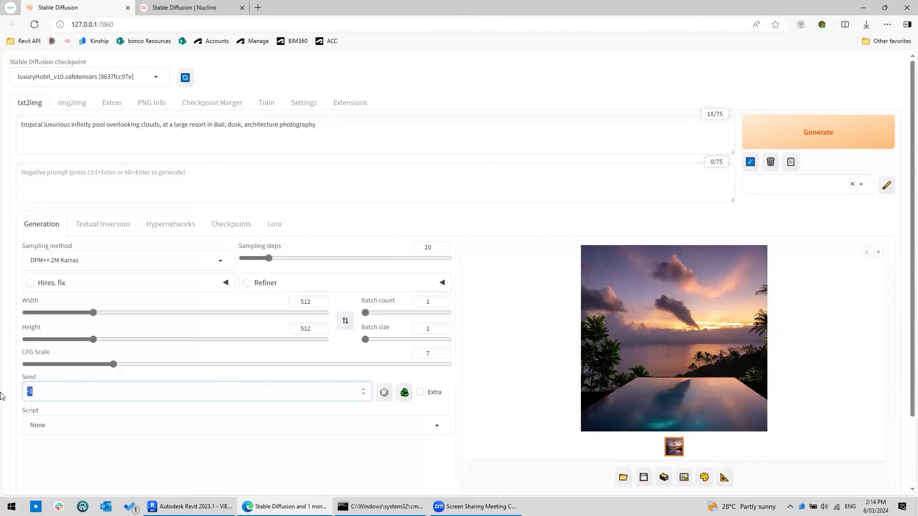
type("26373847")
left_click(432, 463)
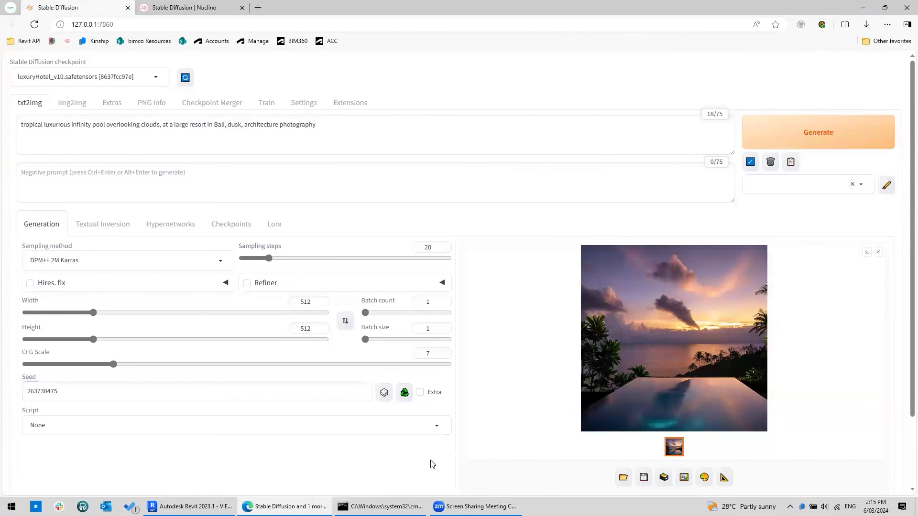
left_click(786, 138)
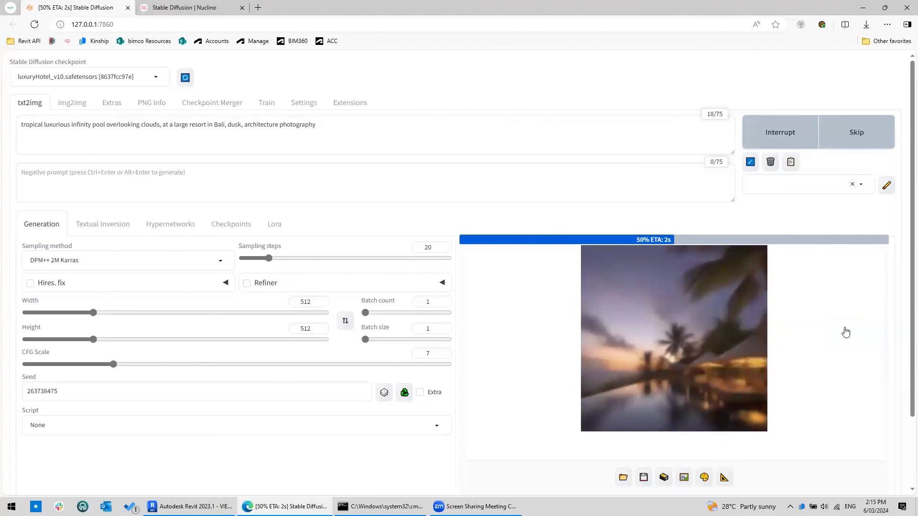
left_click(691, 338)
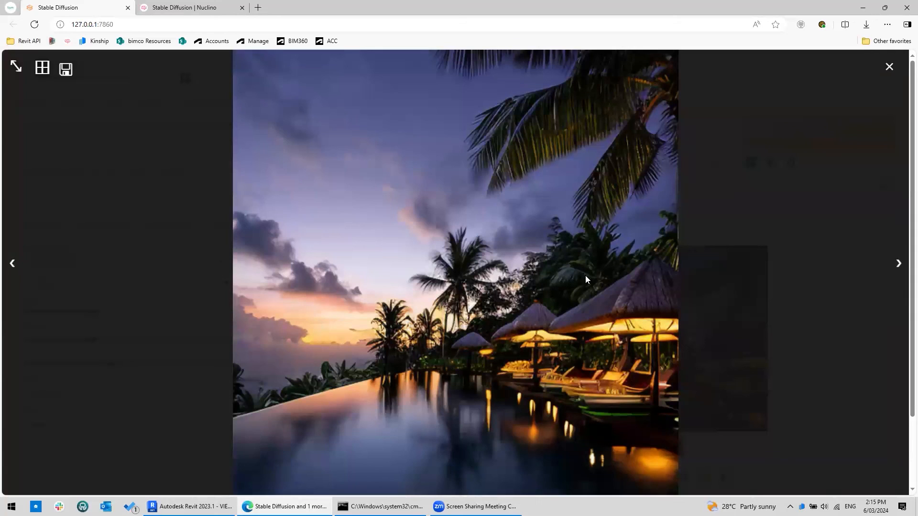
left_click(890, 67)
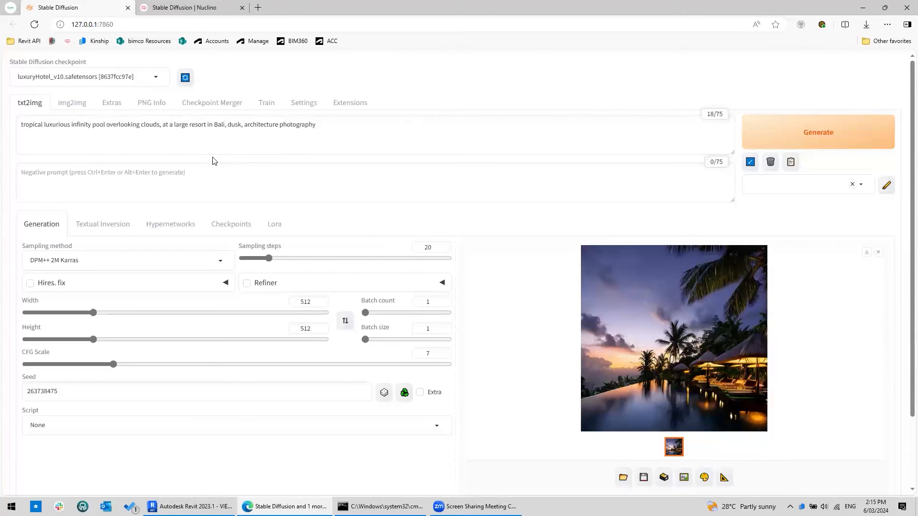
- Replace "dusk" with "midday" in the prompt, generate an image, and view it enlarged before closing the viewer
double_click(233, 125)
type("midday")
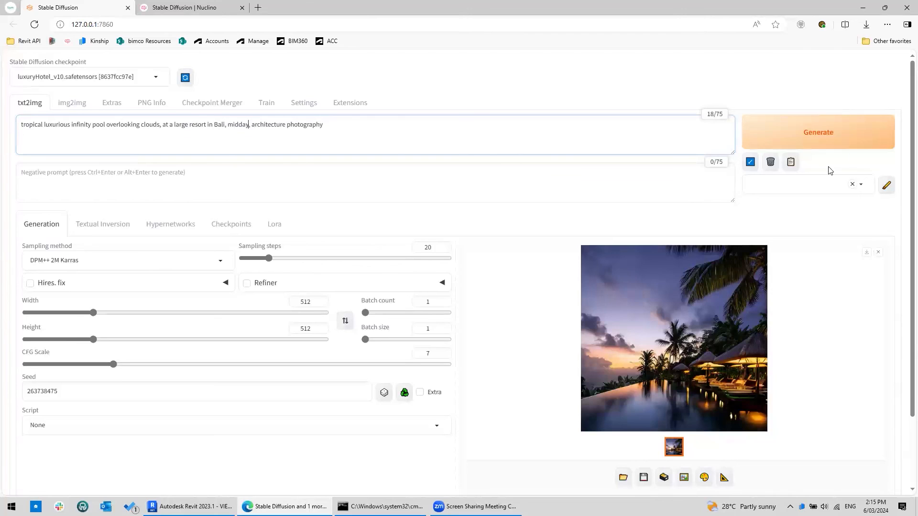
left_click(846, 138)
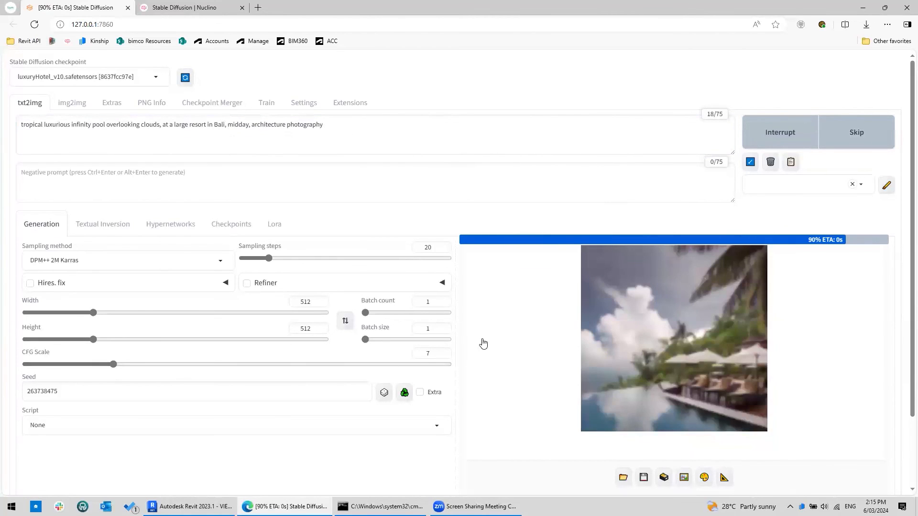
left_click(669, 339)
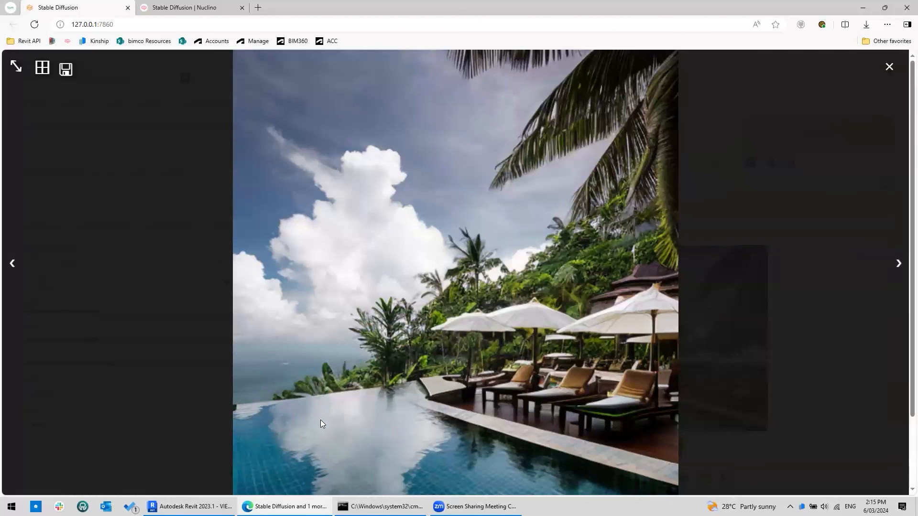
left_click(888, 67)
- Enter "tiles" as the negative prompt, generate an image, and view the result enlarged
left_click(90, 183)
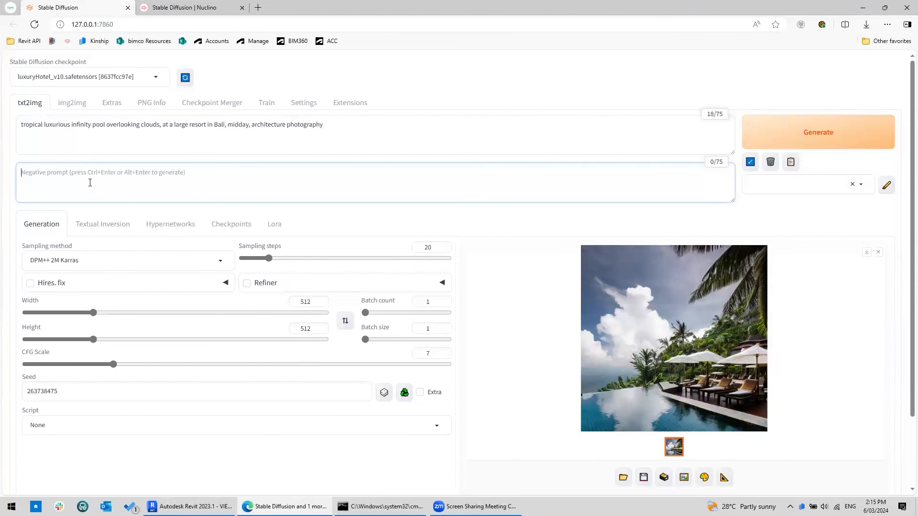
type("tiles")
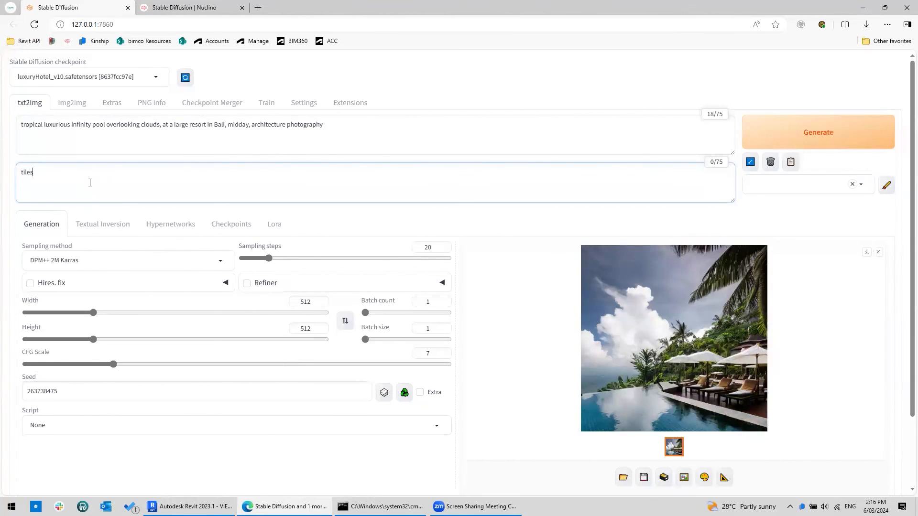
left_click(621, 416)
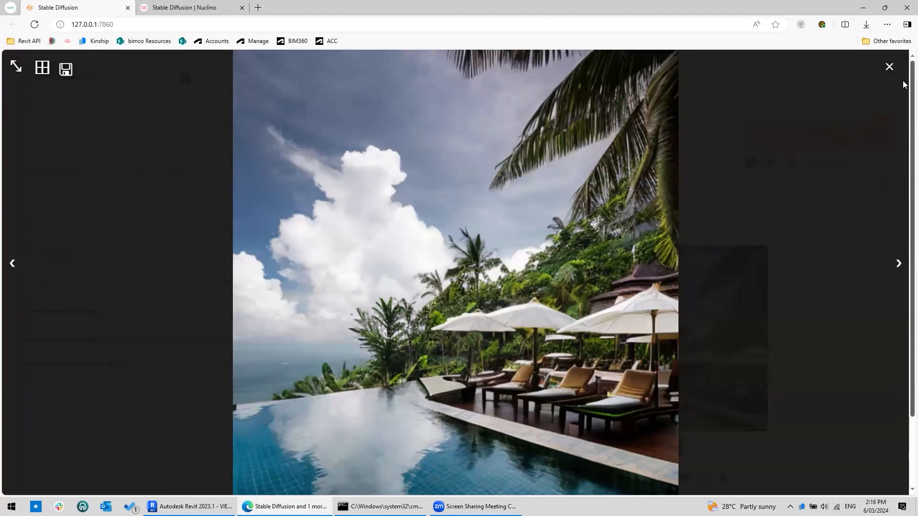
left_click(888, 66)
left_click(827, 137)
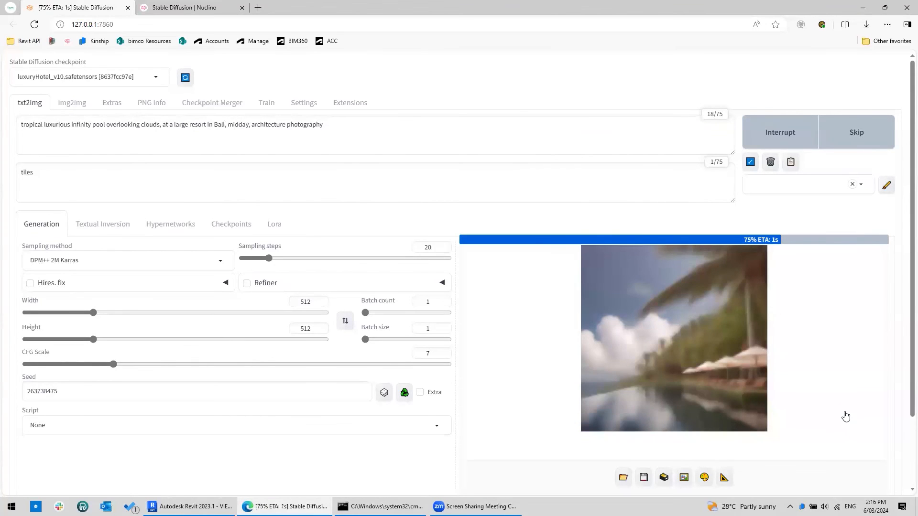
left_click(662, 362)
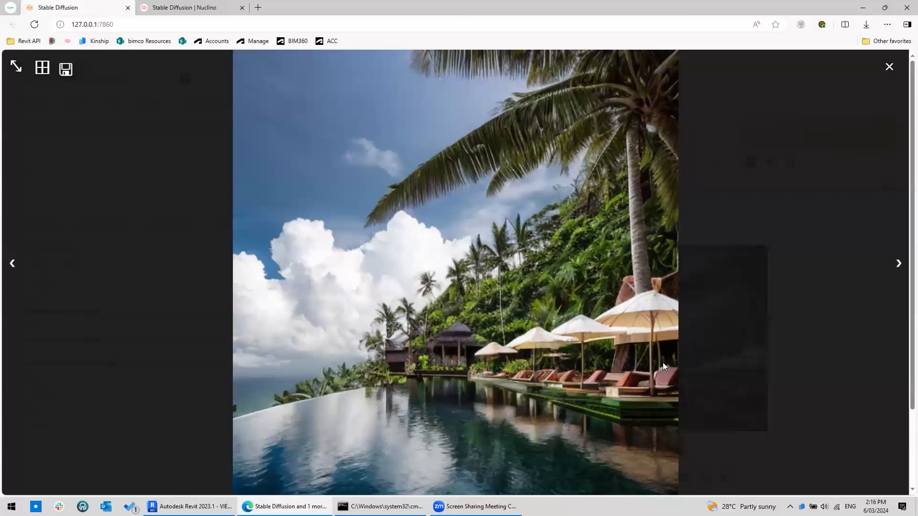